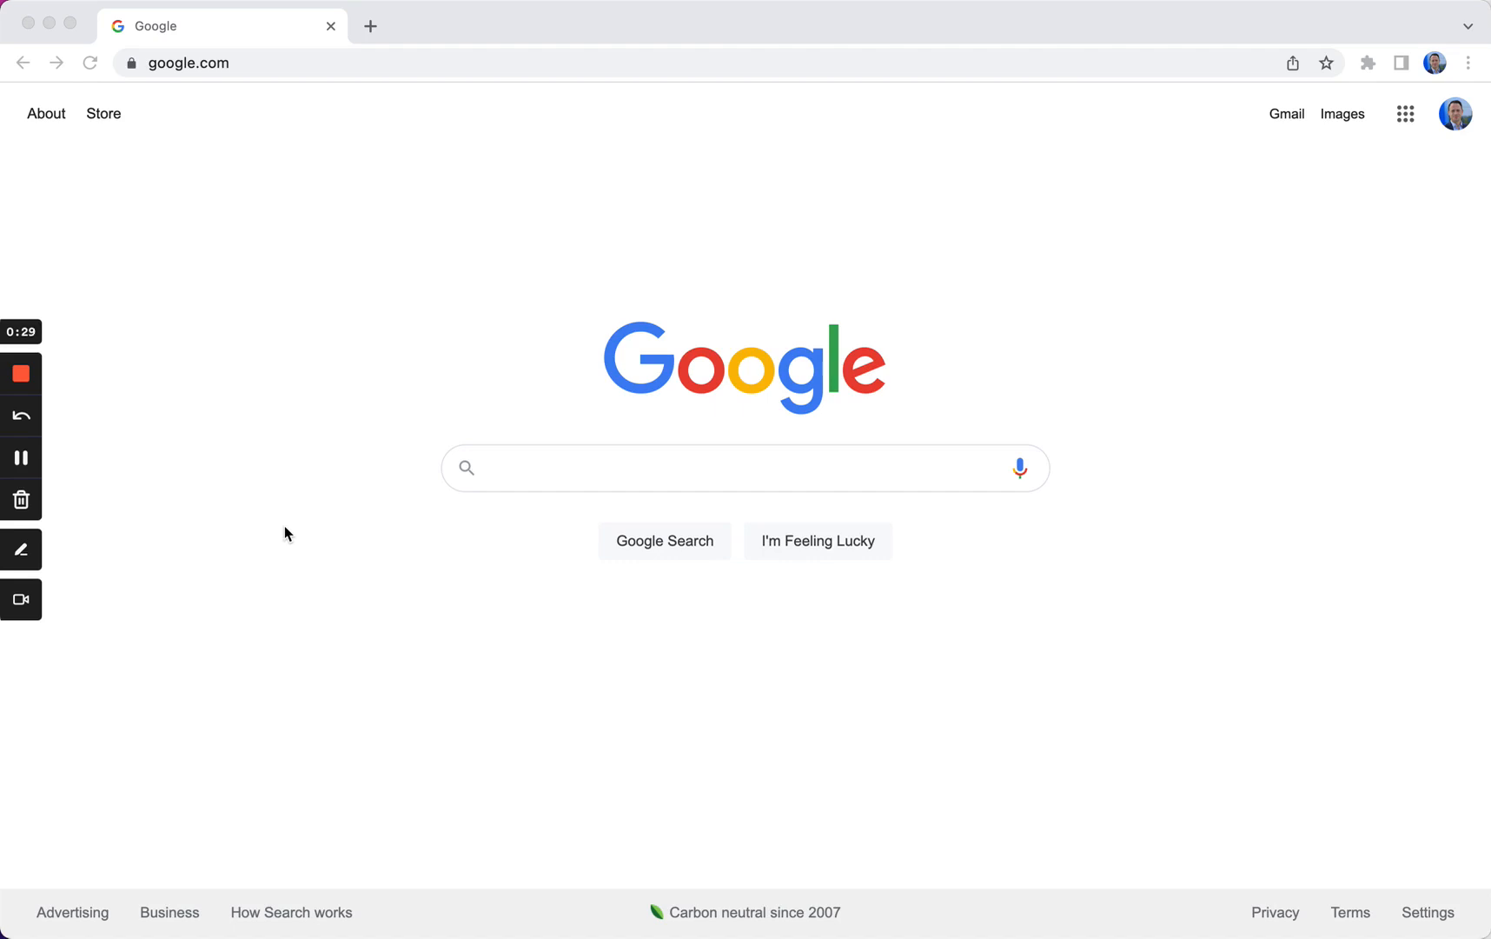
Search Google for "irs ein" and open the IRS page for applying for an Employer Identification Number online
{"action": "left_click", "coordinate": [565, 466]}
{"action": "type", "text": "irs ein"}
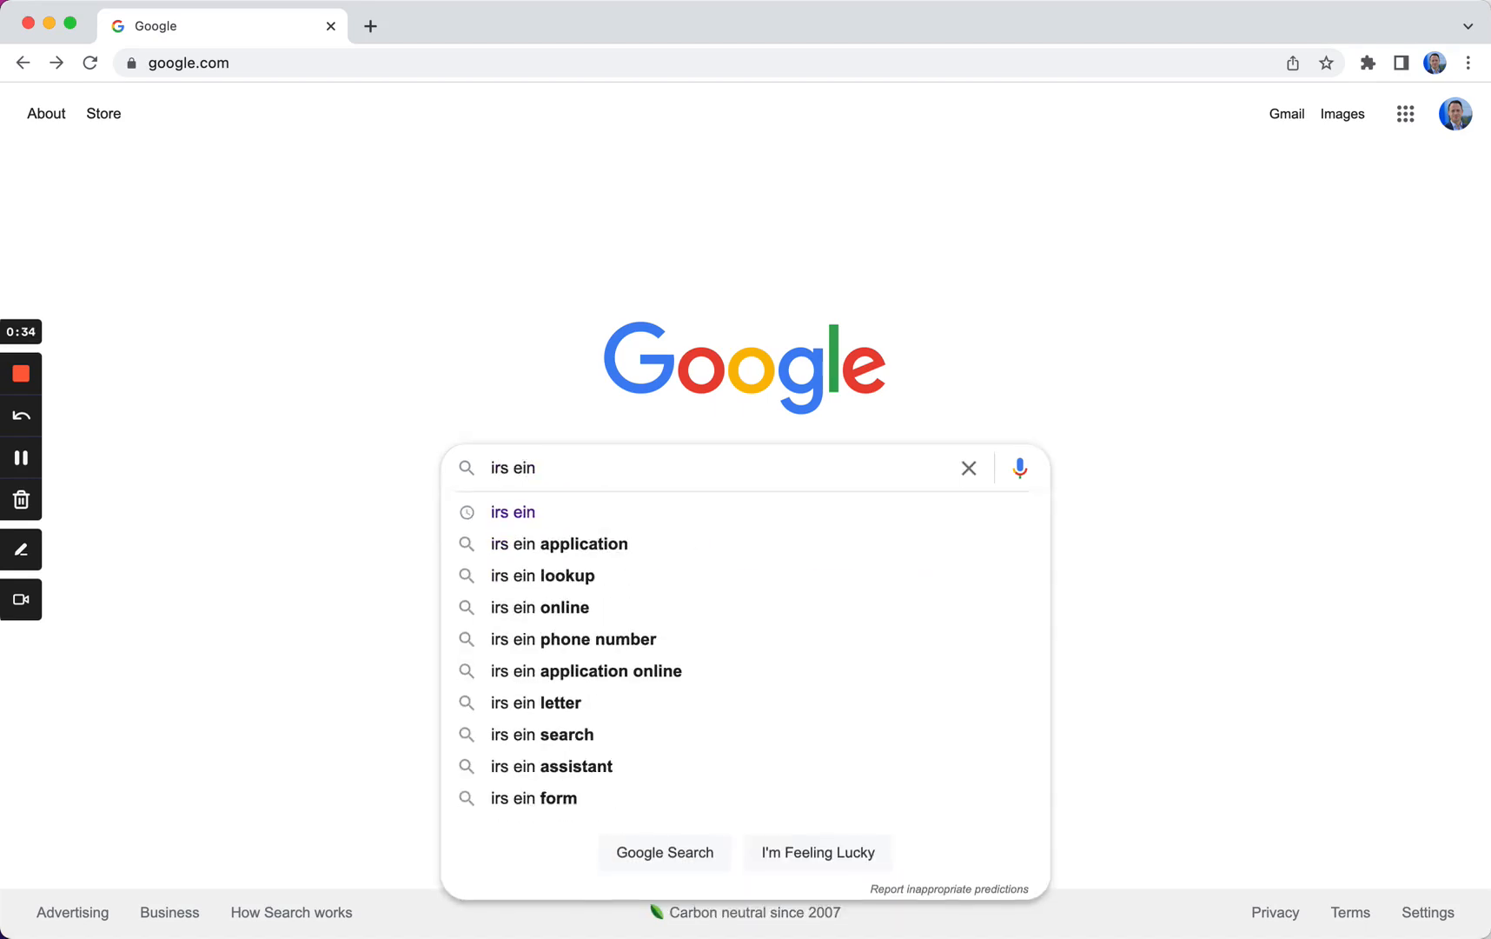
{"action": "key", "text": "Return"}
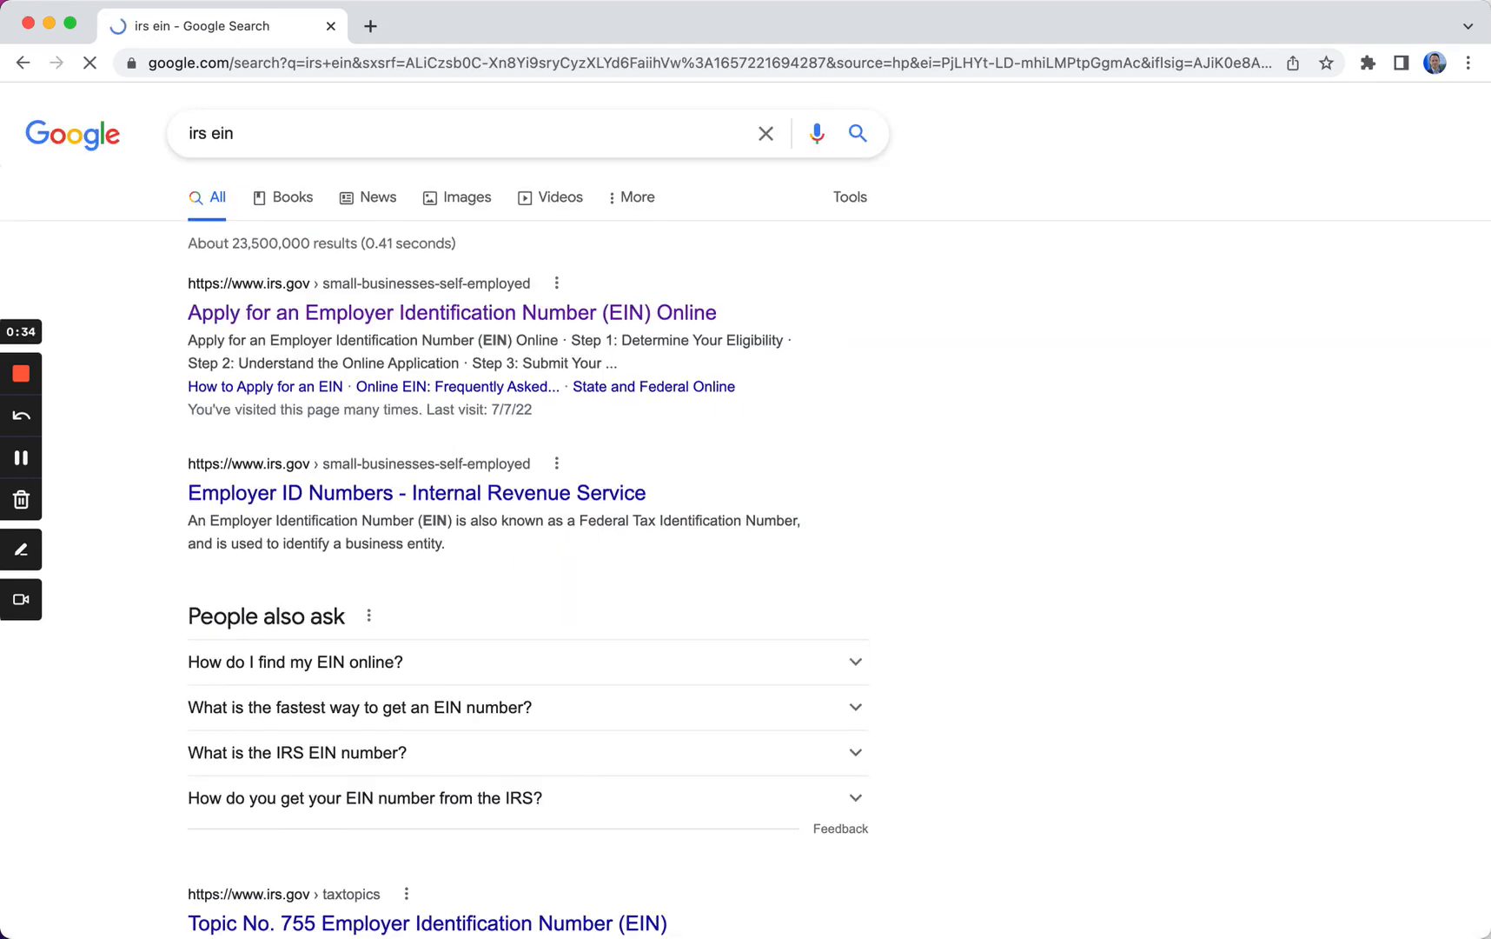
{"action": "left_click", "coordinate": [356, 313]}
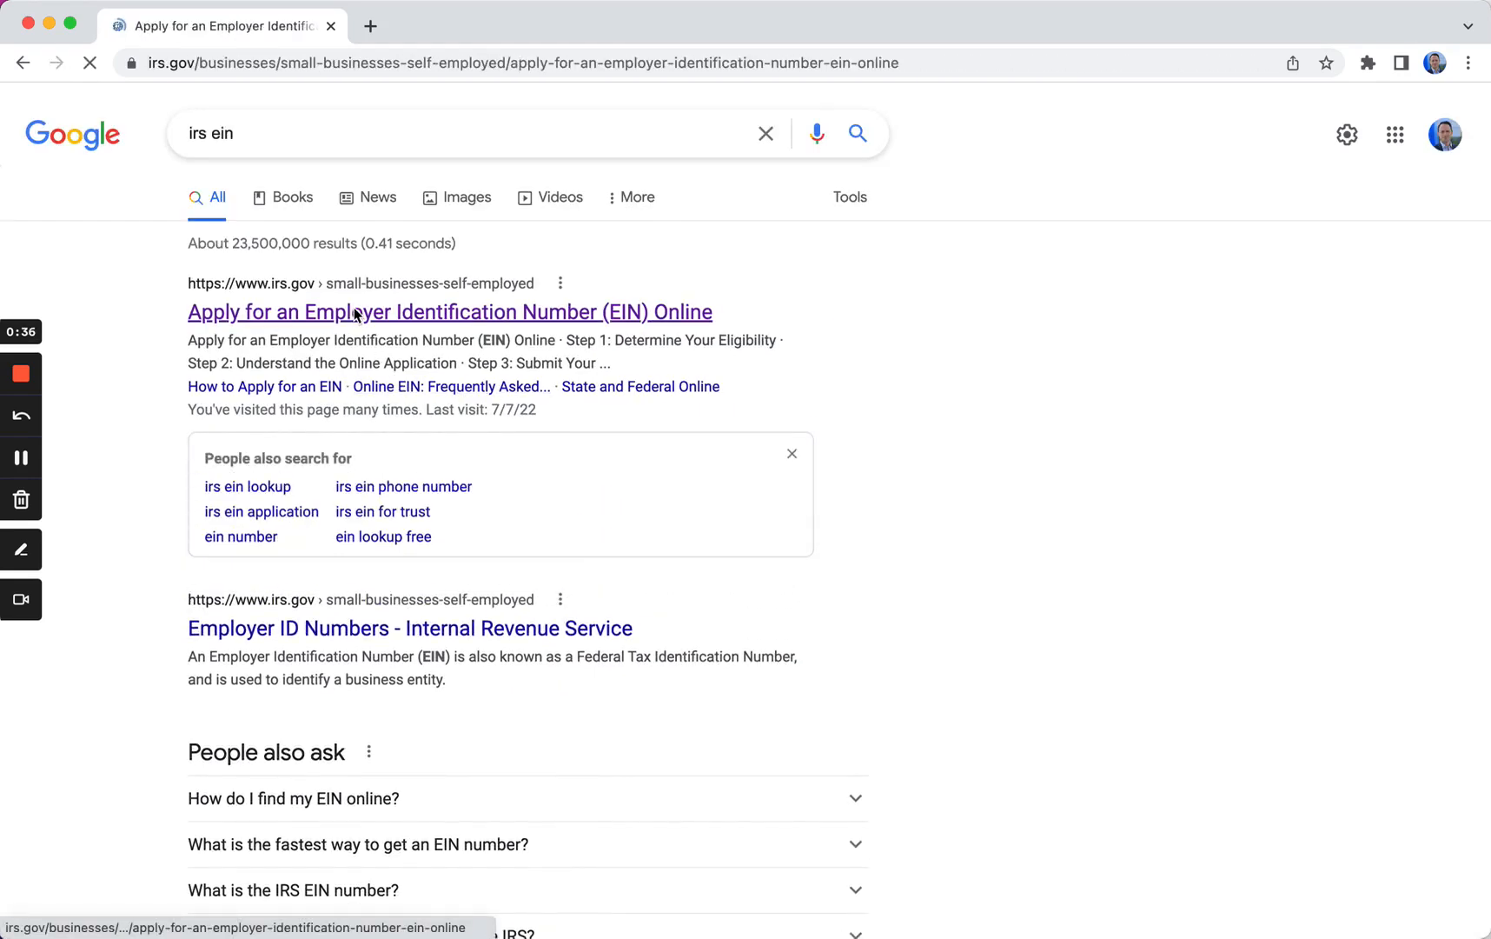
Open the IRS online EIN application, accept the authorized-use notice and begin the application
{"action": "scroll", "coordinate": [580, 574], "scroll_direction": "down", "scroll_amount": 5}
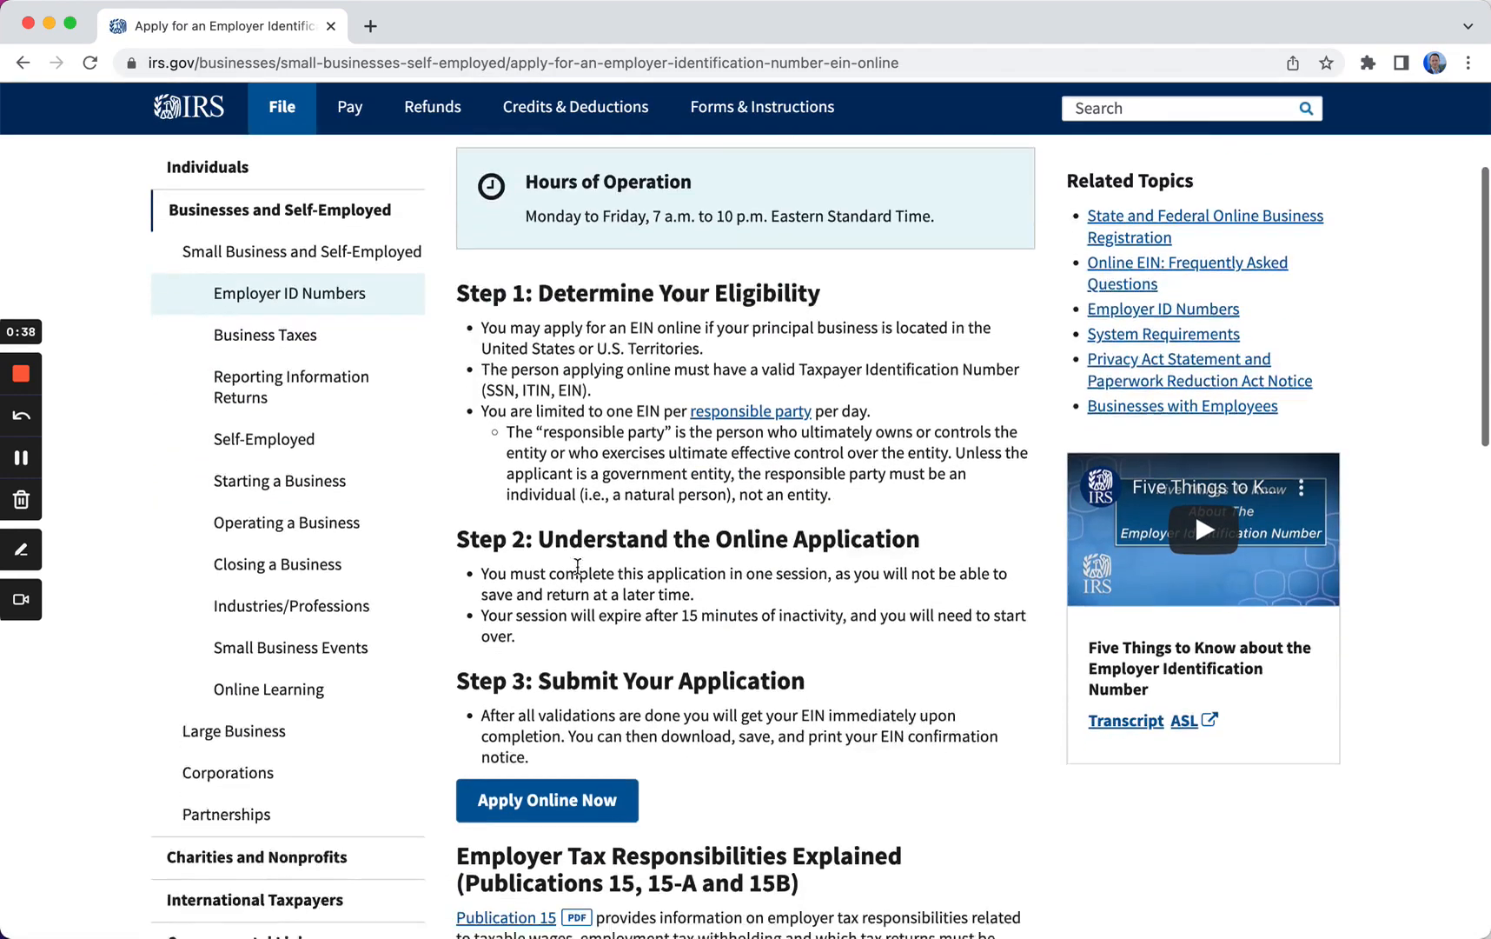
{"action": "left_click", "coordinate": [536, 711]}
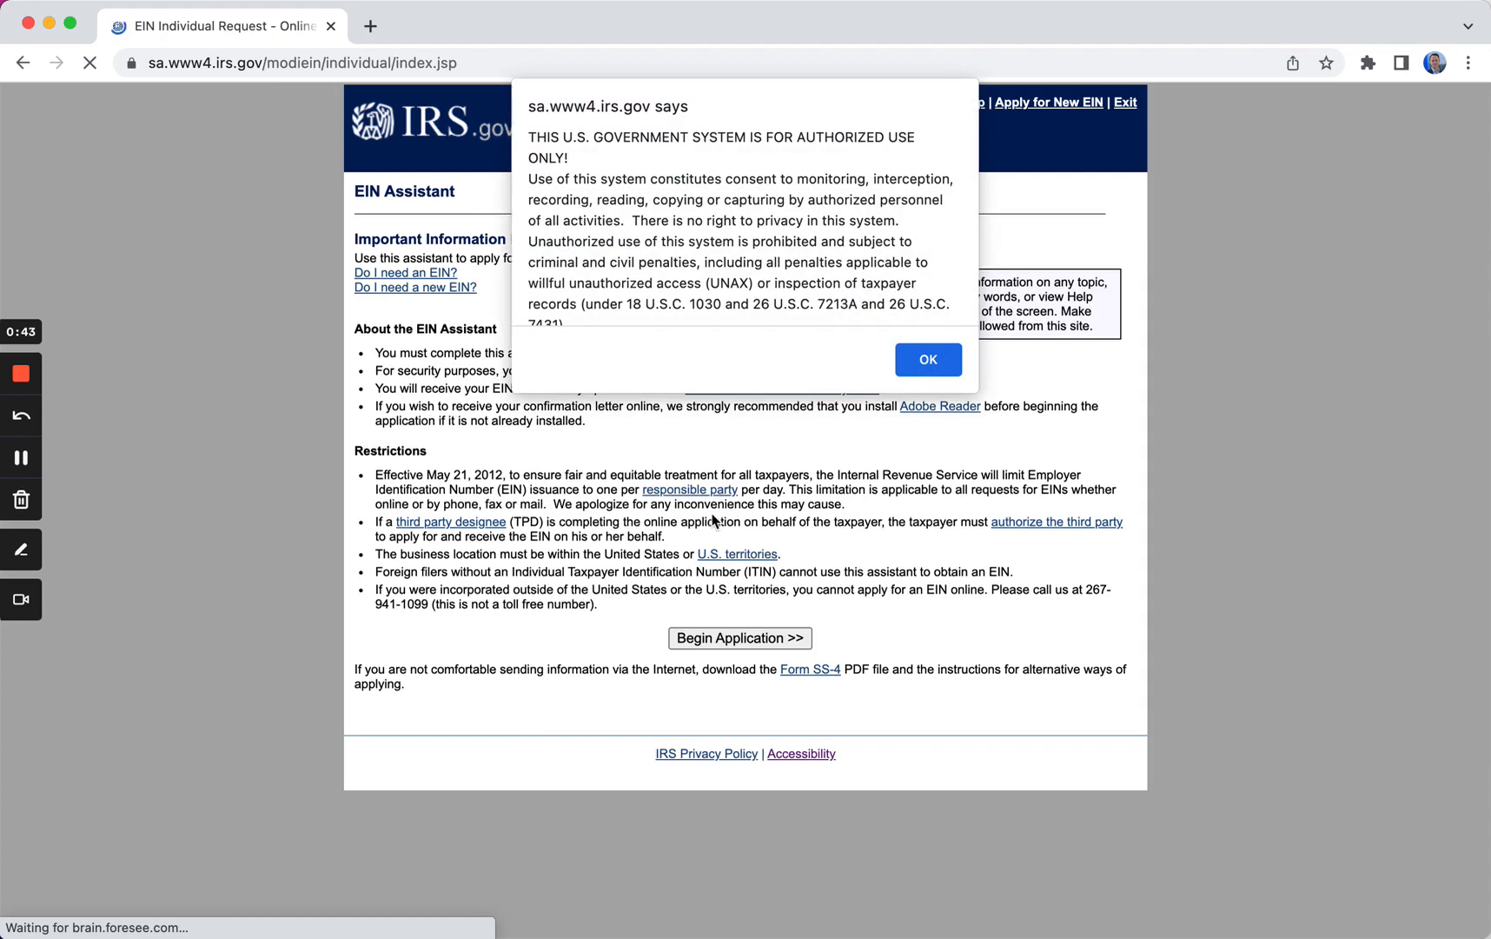
{"action": "left_click", "coordinate": [929, 360]}
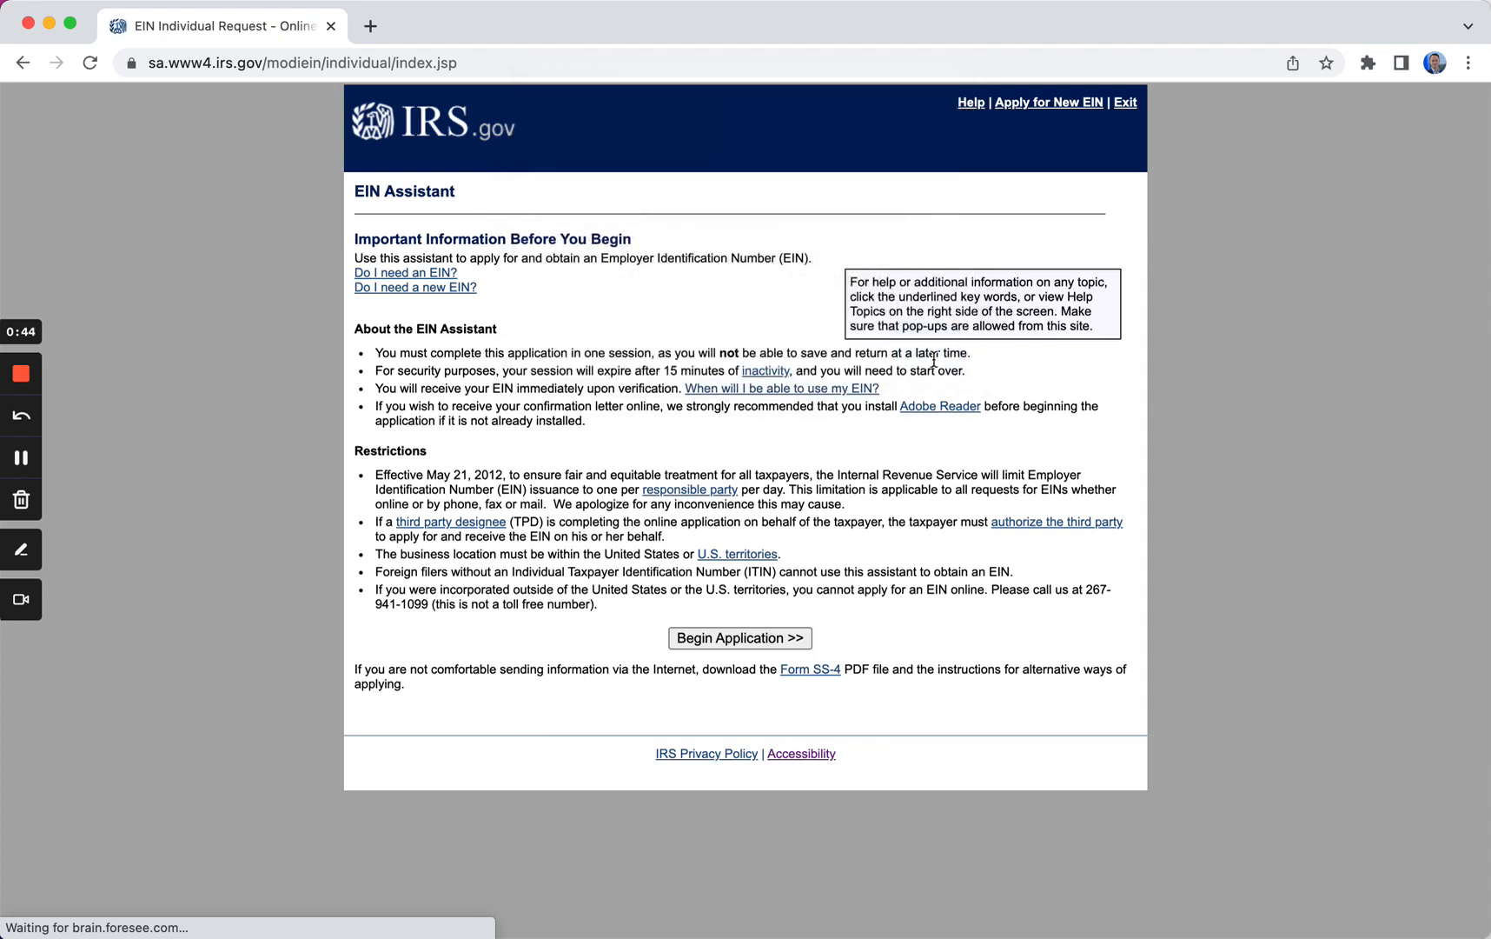
{"action": "left_click", "coordinate": [703, 639]}
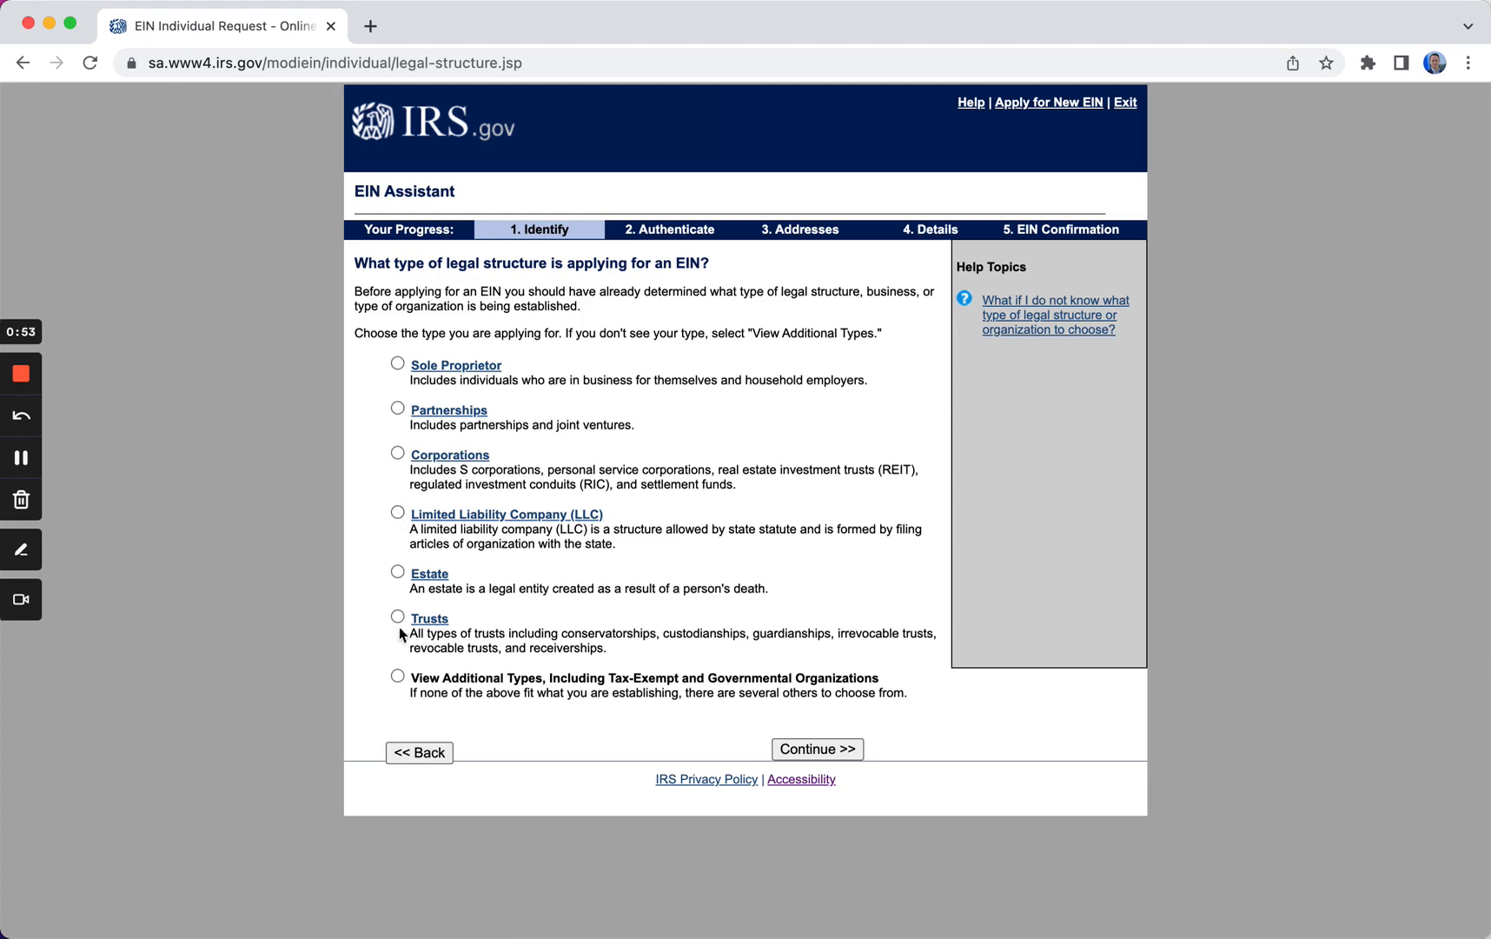
Choose Limited Liability Company (LLC) as the legal structure applying for the EIN and confirm the choice
{"action": "left_click", "coordinate": [398, 514]}
{"action": "left_click", "coordinate": [815, 751]}
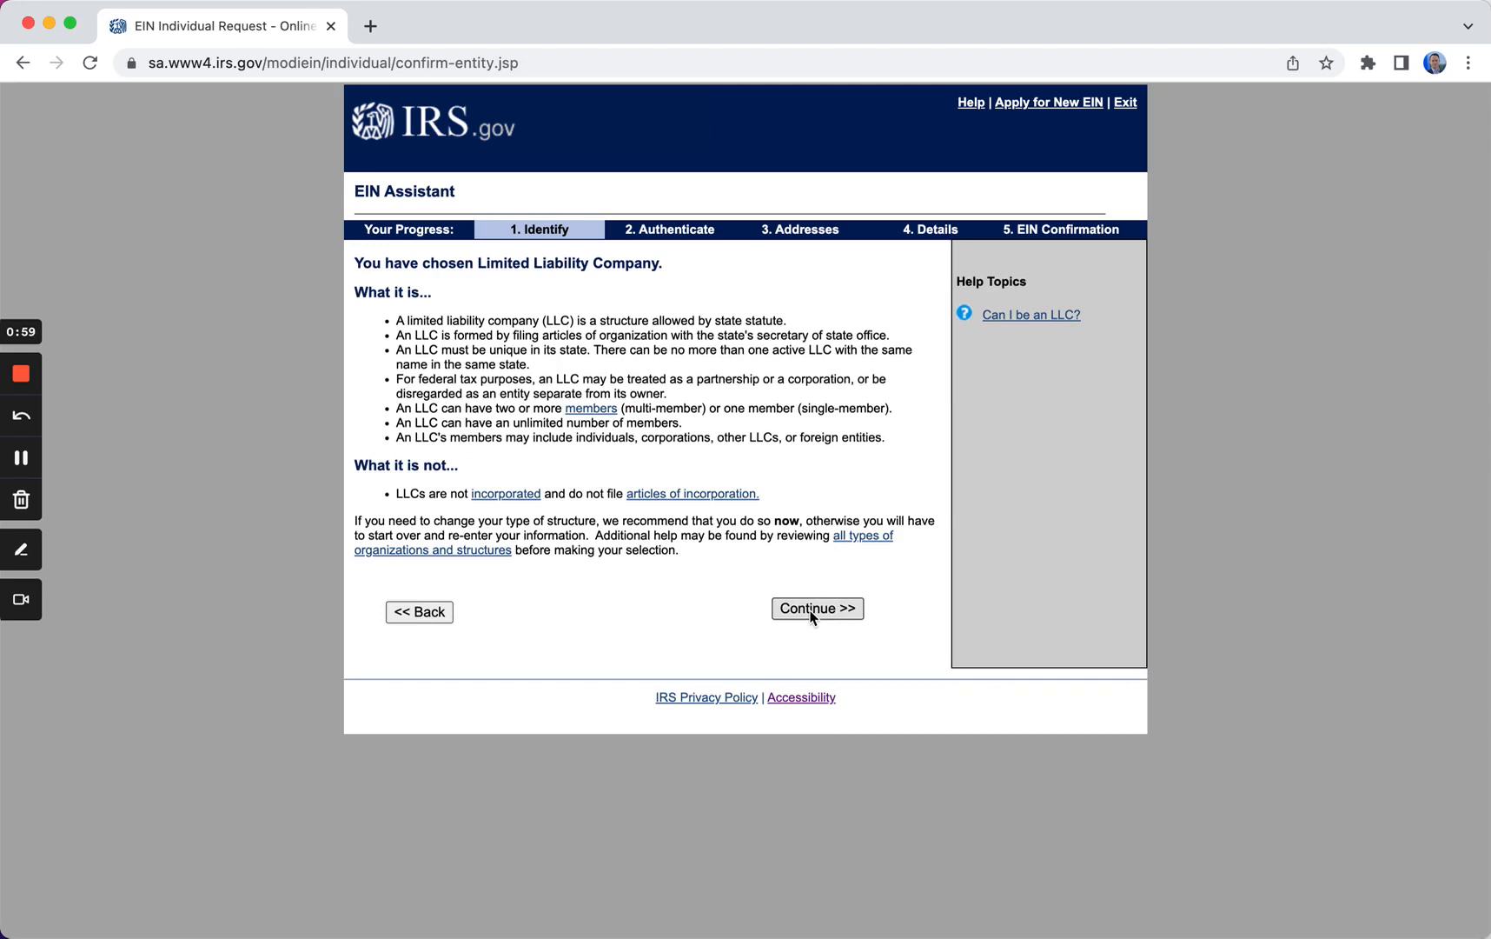
{"action": "left_click", "coordinate": [809, 612]}
Set the number of LLC members to 1 and the business location to Texas (TX), and continue
{"action": "left_click", "coordinate": [644, 331]}
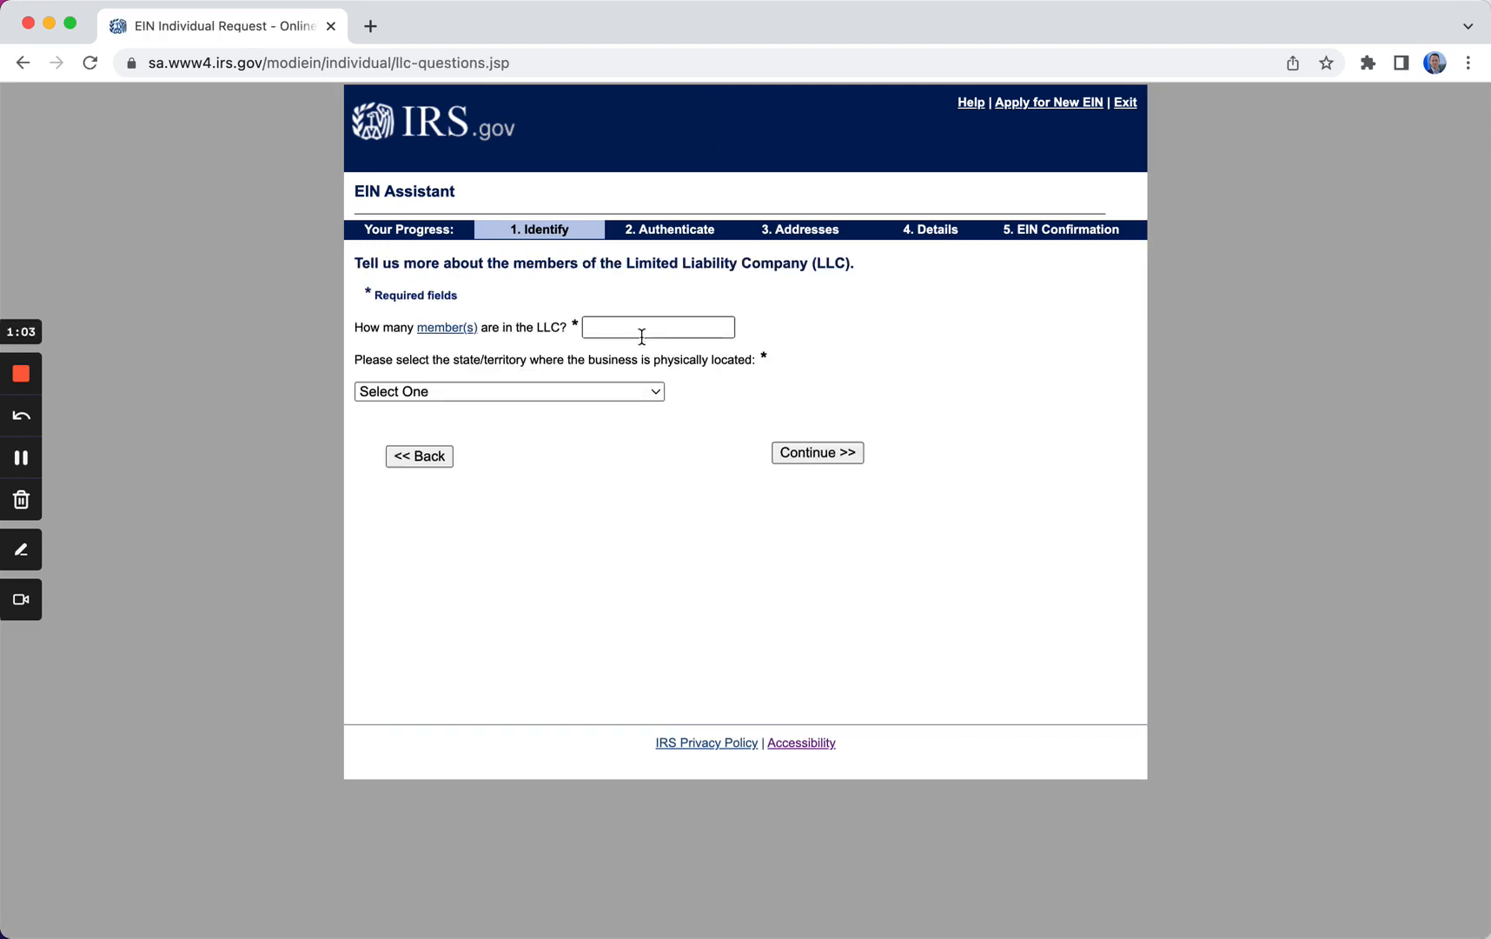
{"action": "type", "text": "1"}
{"action": "left_click", "coordinate": [651, 393]}
{"action": "scroll", "coordinate": [541, 606], "scroll_direction": "down", "scroll_amount": 10}
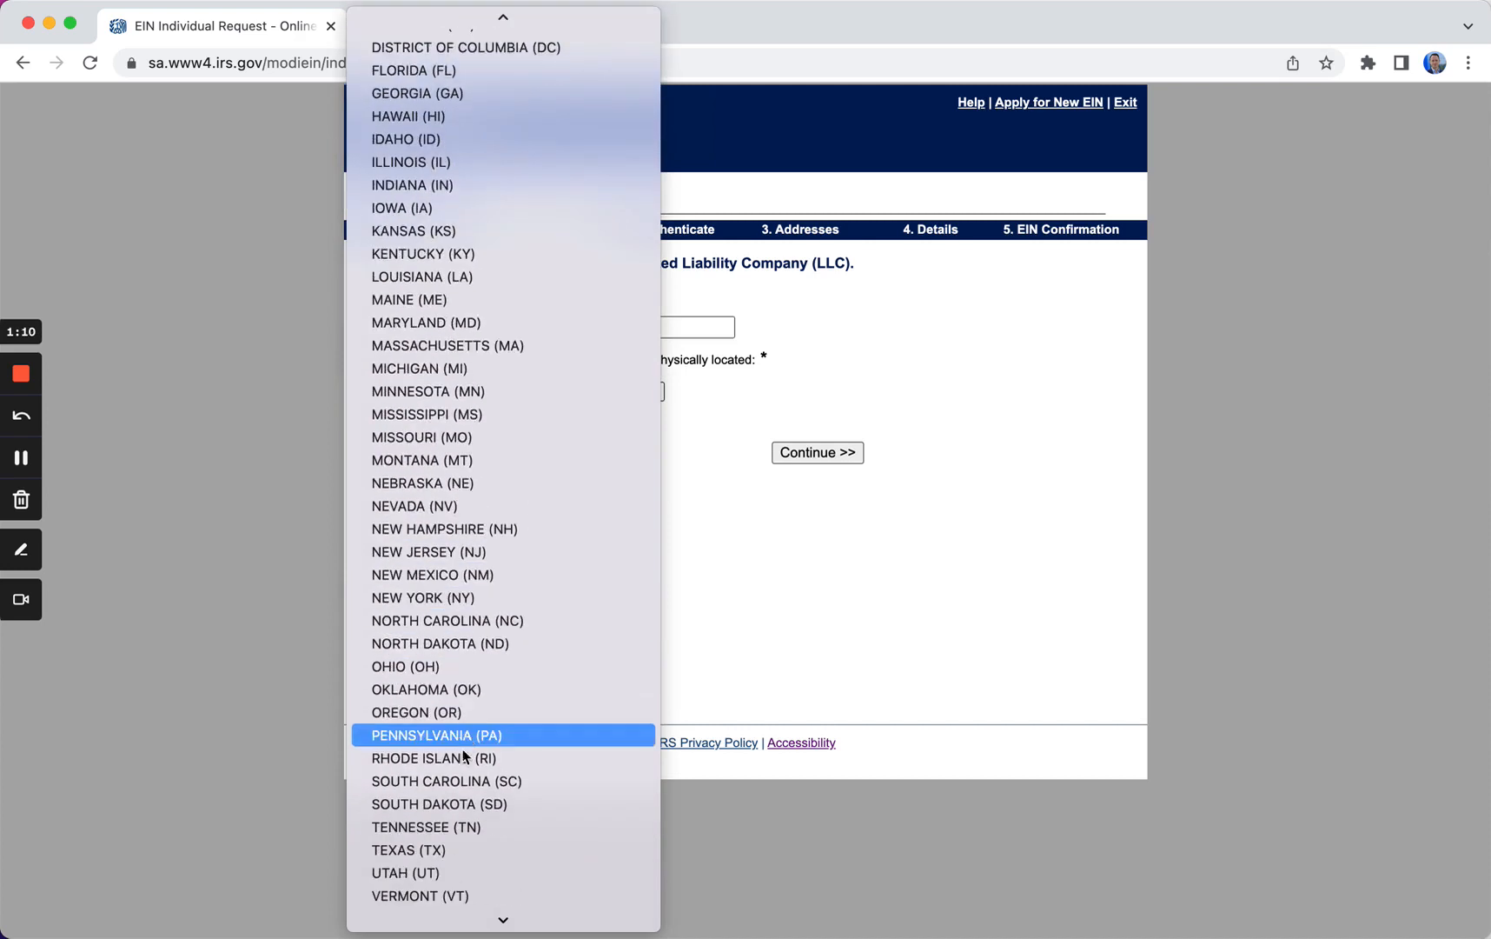
{"action": "left_click", "coordinate": [449, 850]}
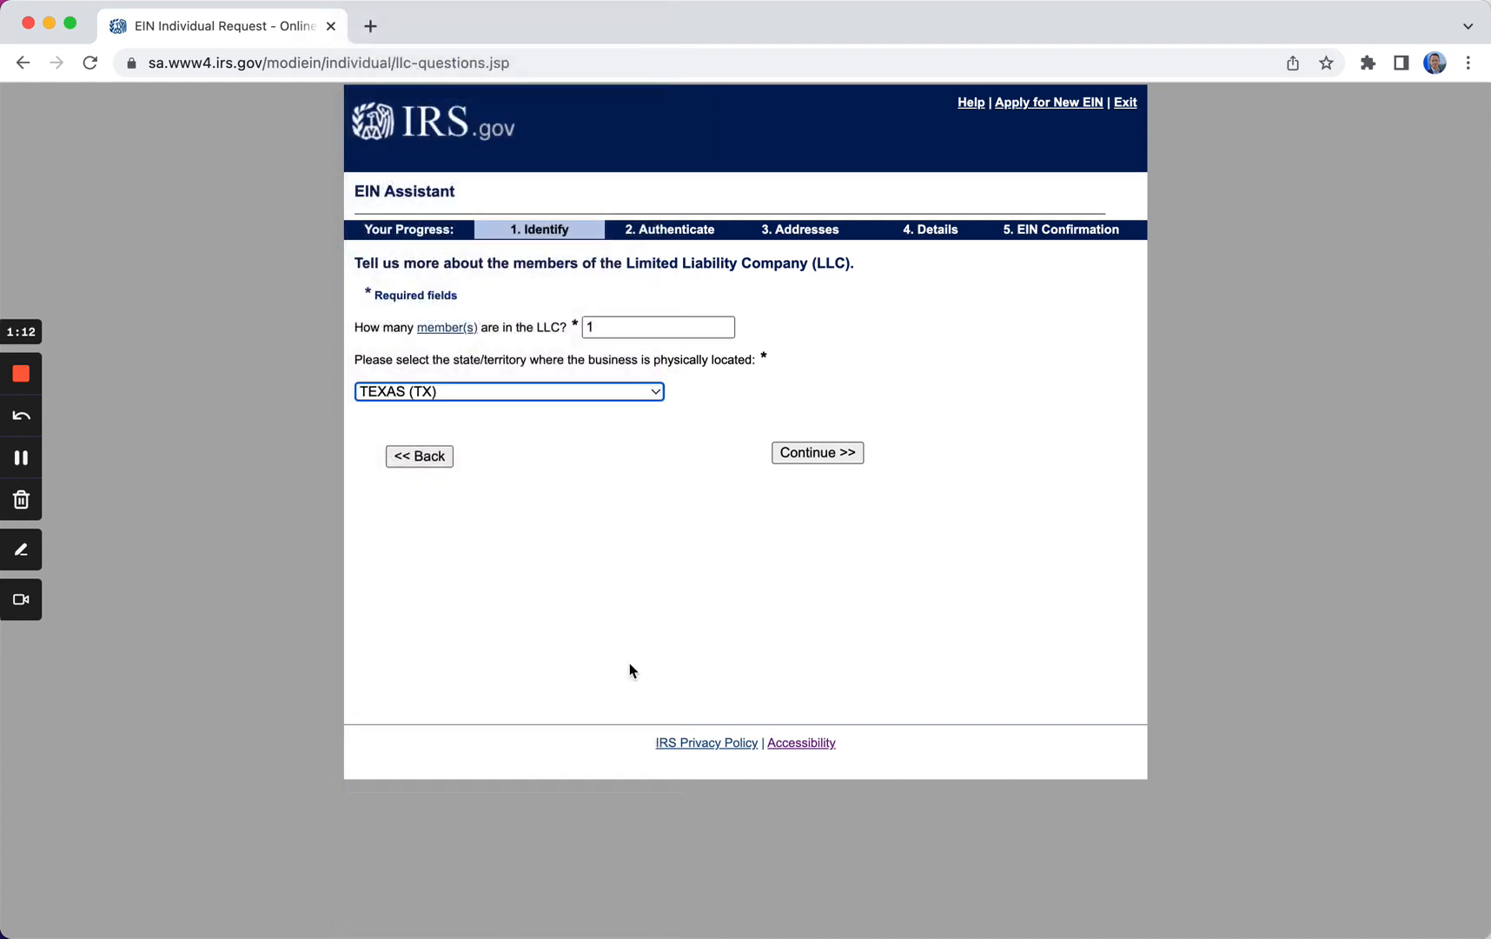
{"action": "left_click", "coordinate": [814, 453]}
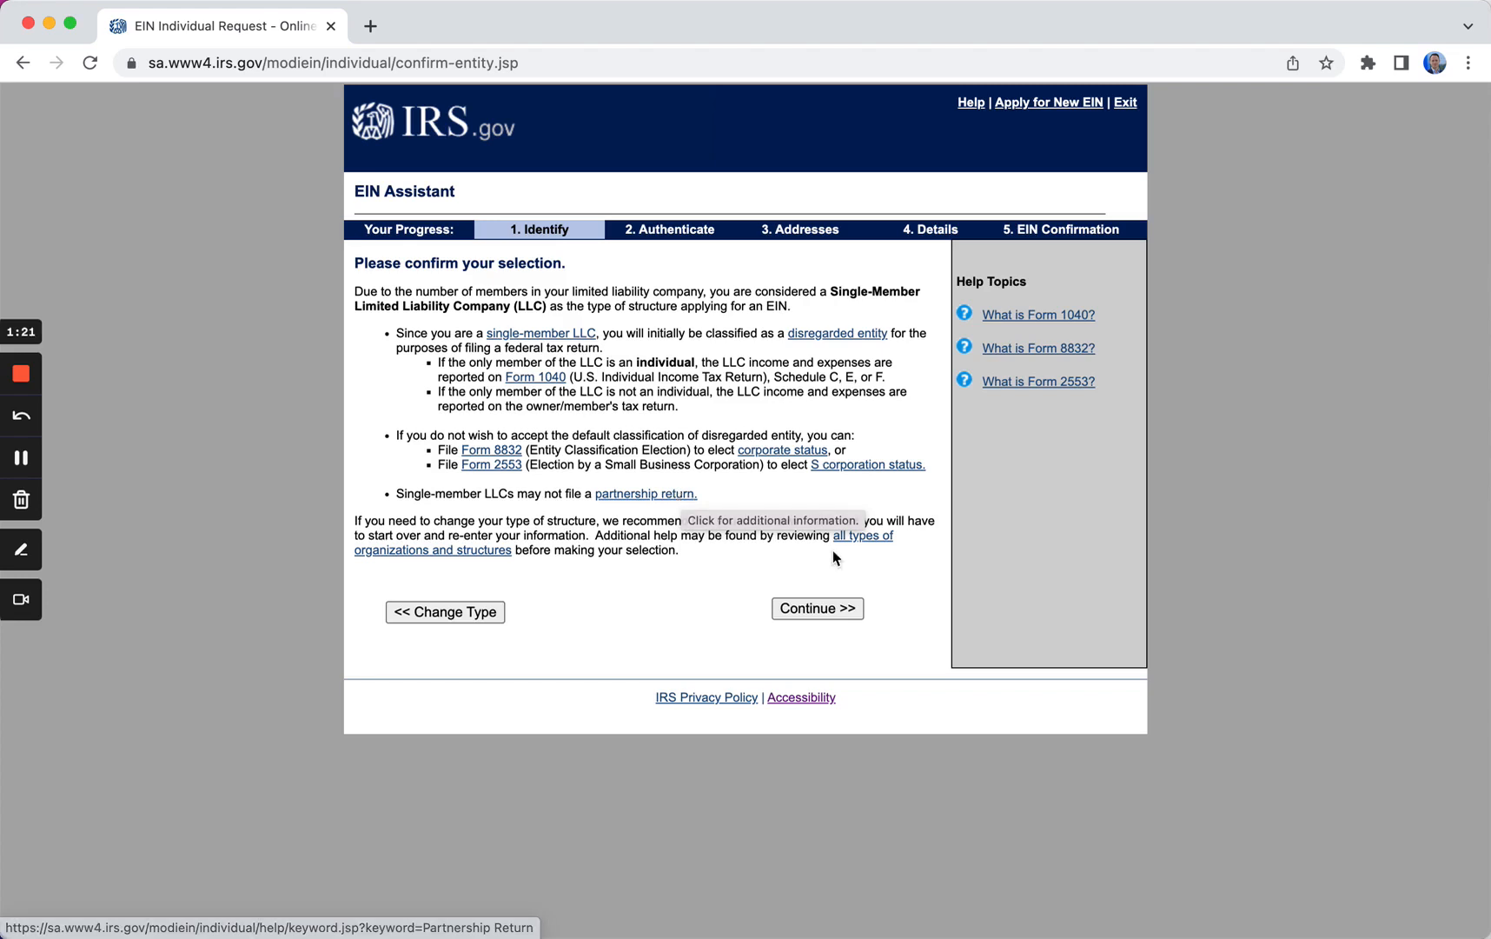
Confirm the single-member LLC structure and give "Started a new business" as the reason for requesting an EIN
{"action": "left_click", "coordinate": [815, 611]}
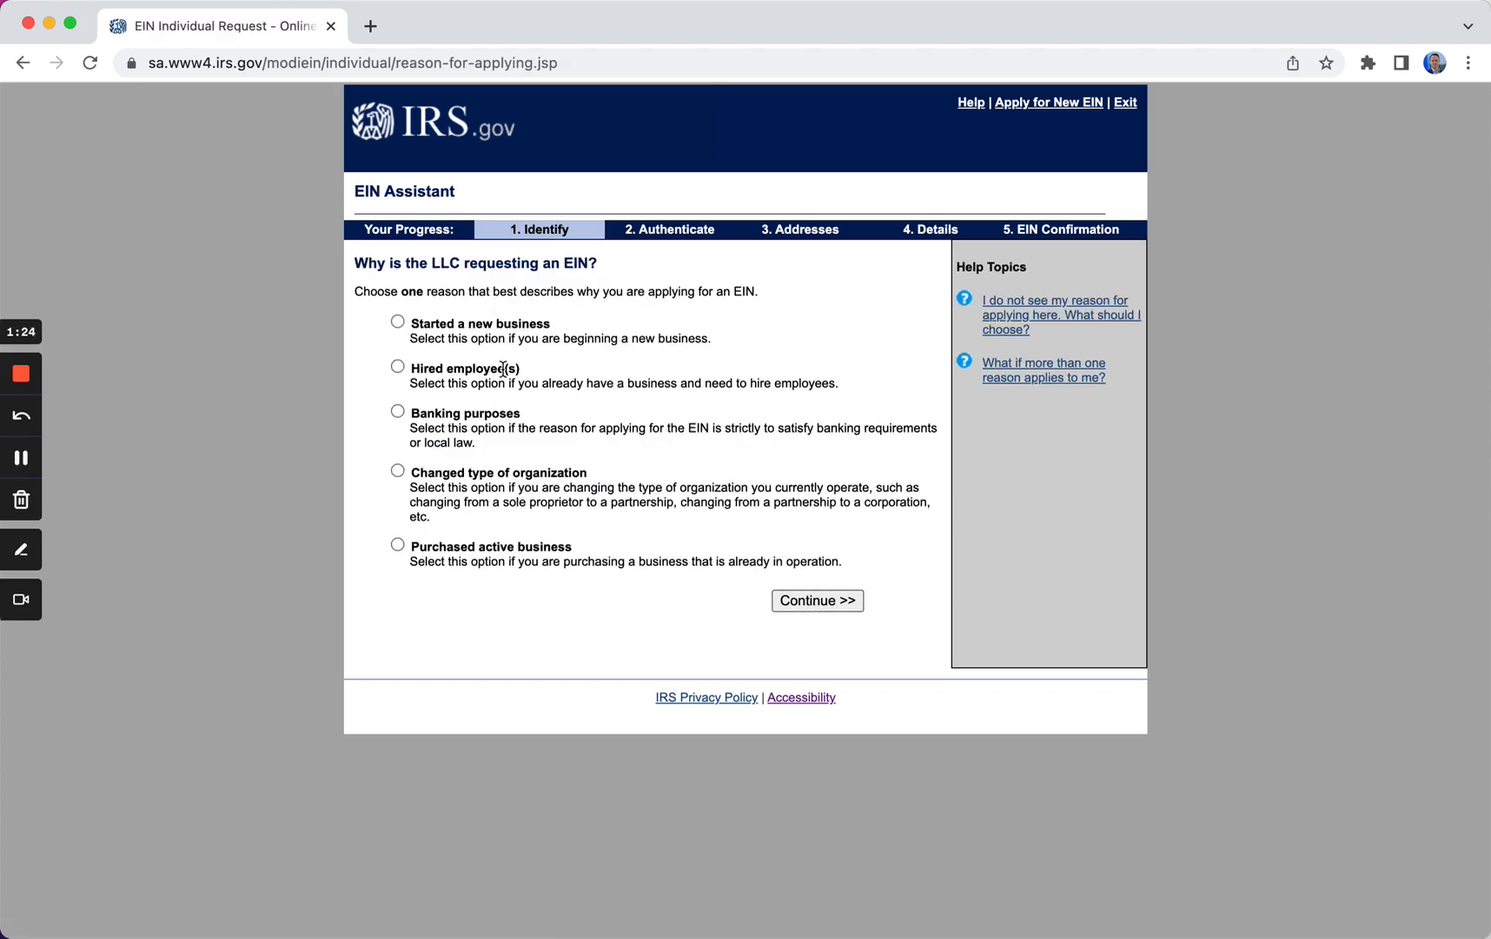
{"action": "left_click", "coordinate": [398, 322]}
{"action": "left_click", "coordinate": [801, 600]}
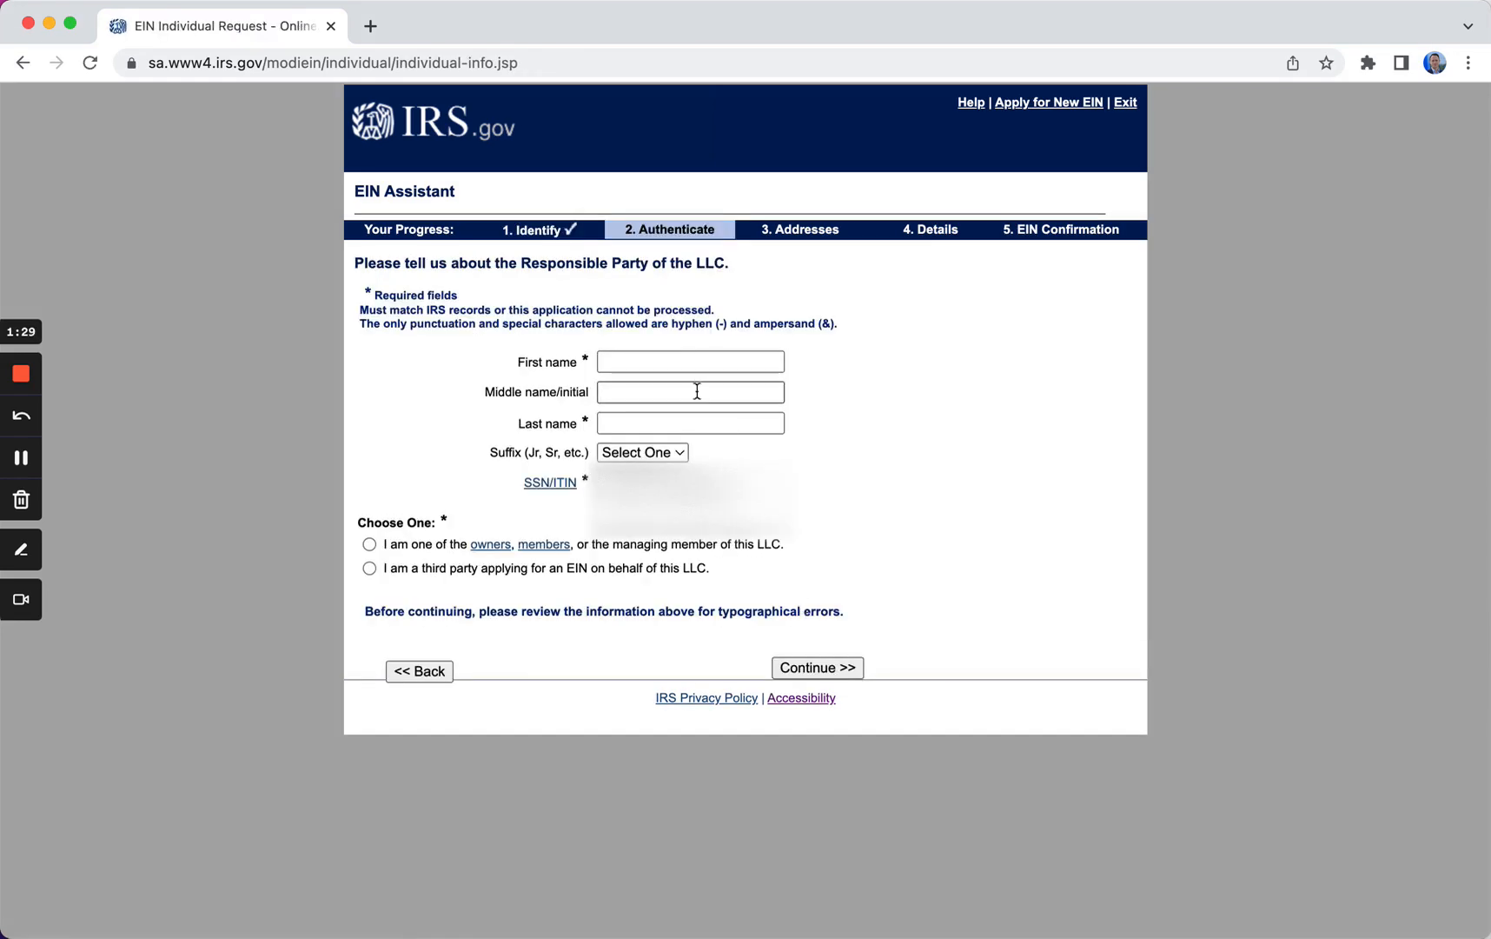
Fill in the responsible party's first name, last name and SSN/ITIN, declare them an owner or member of the LLC, and continue
{"action": "left_click", "coordinate": [682, 361]}
{"action": "left_click", "coordinate": [736, 423]}
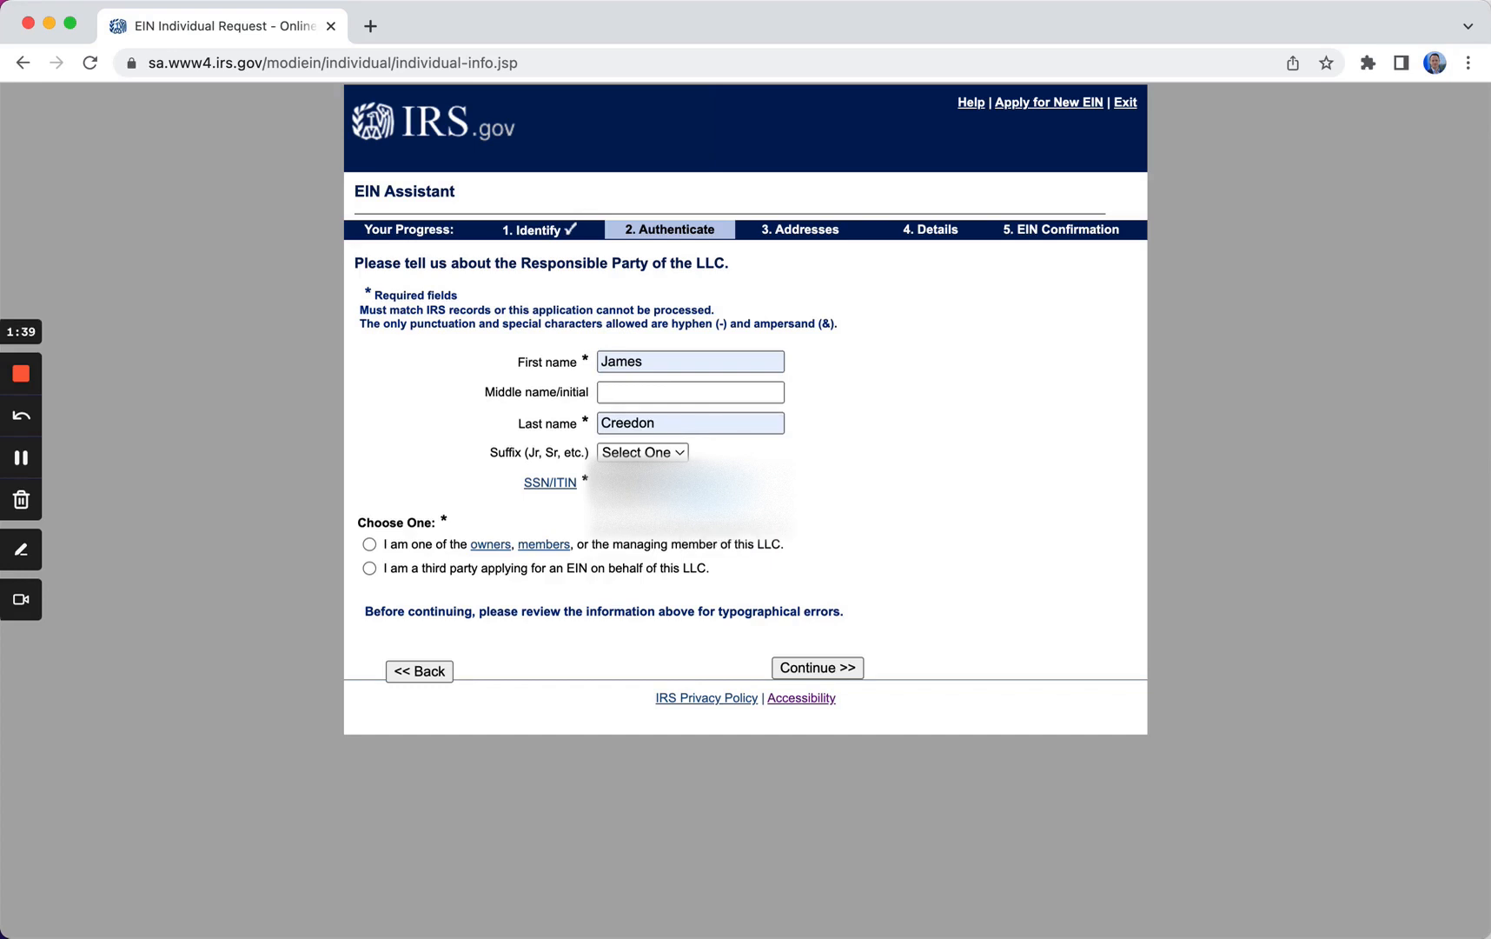
{"action": "left_click", "coordinate": [369, 544]}
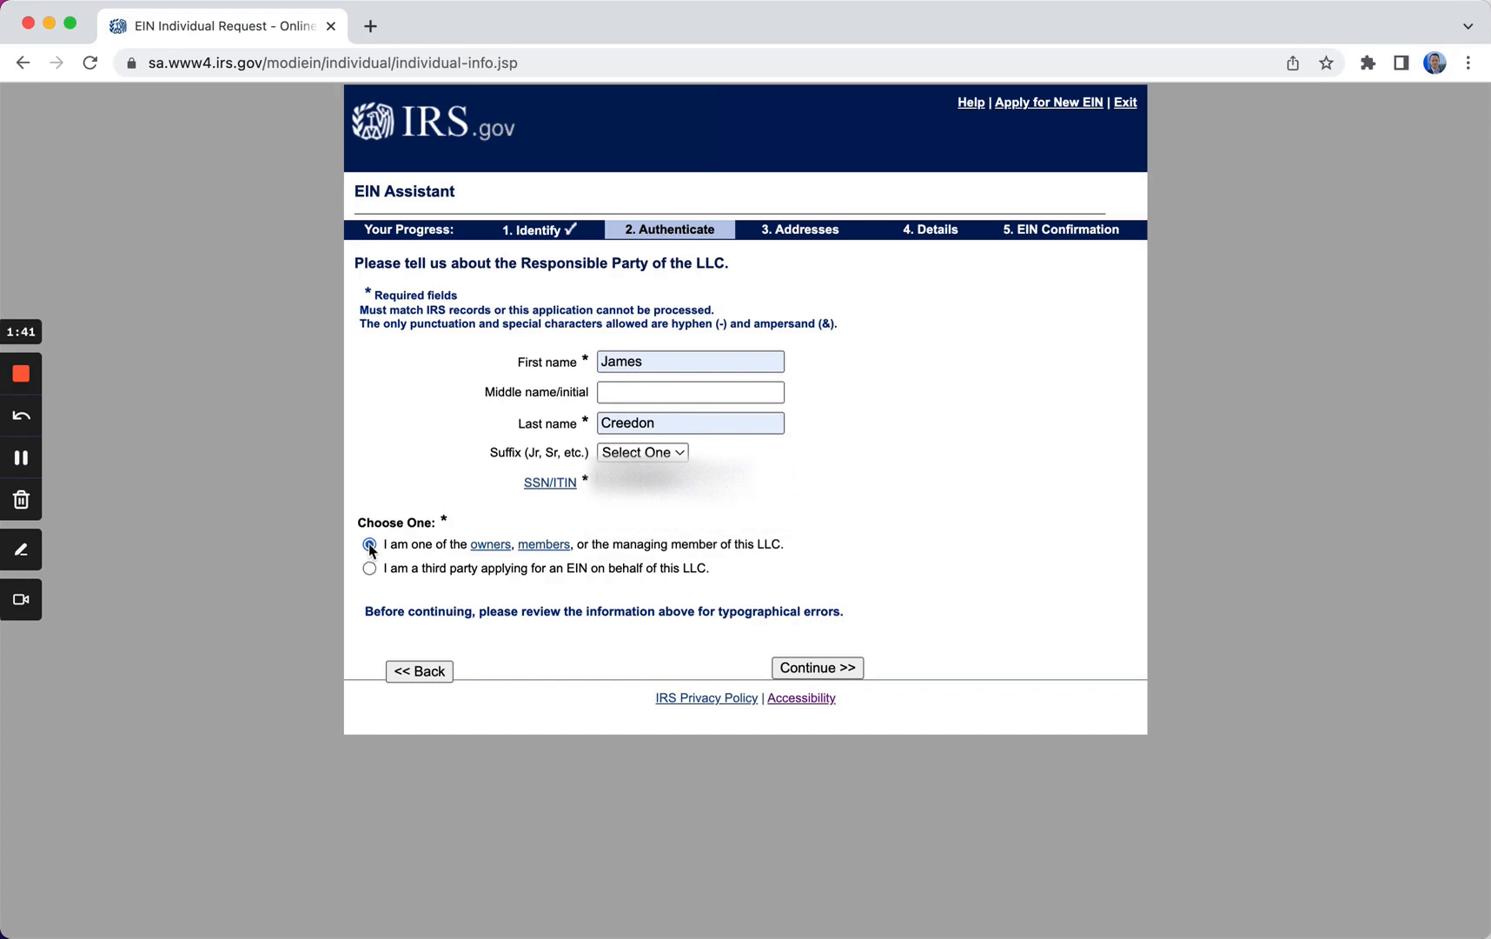
{"action": "left_click", "coordinate": [817, 669]}
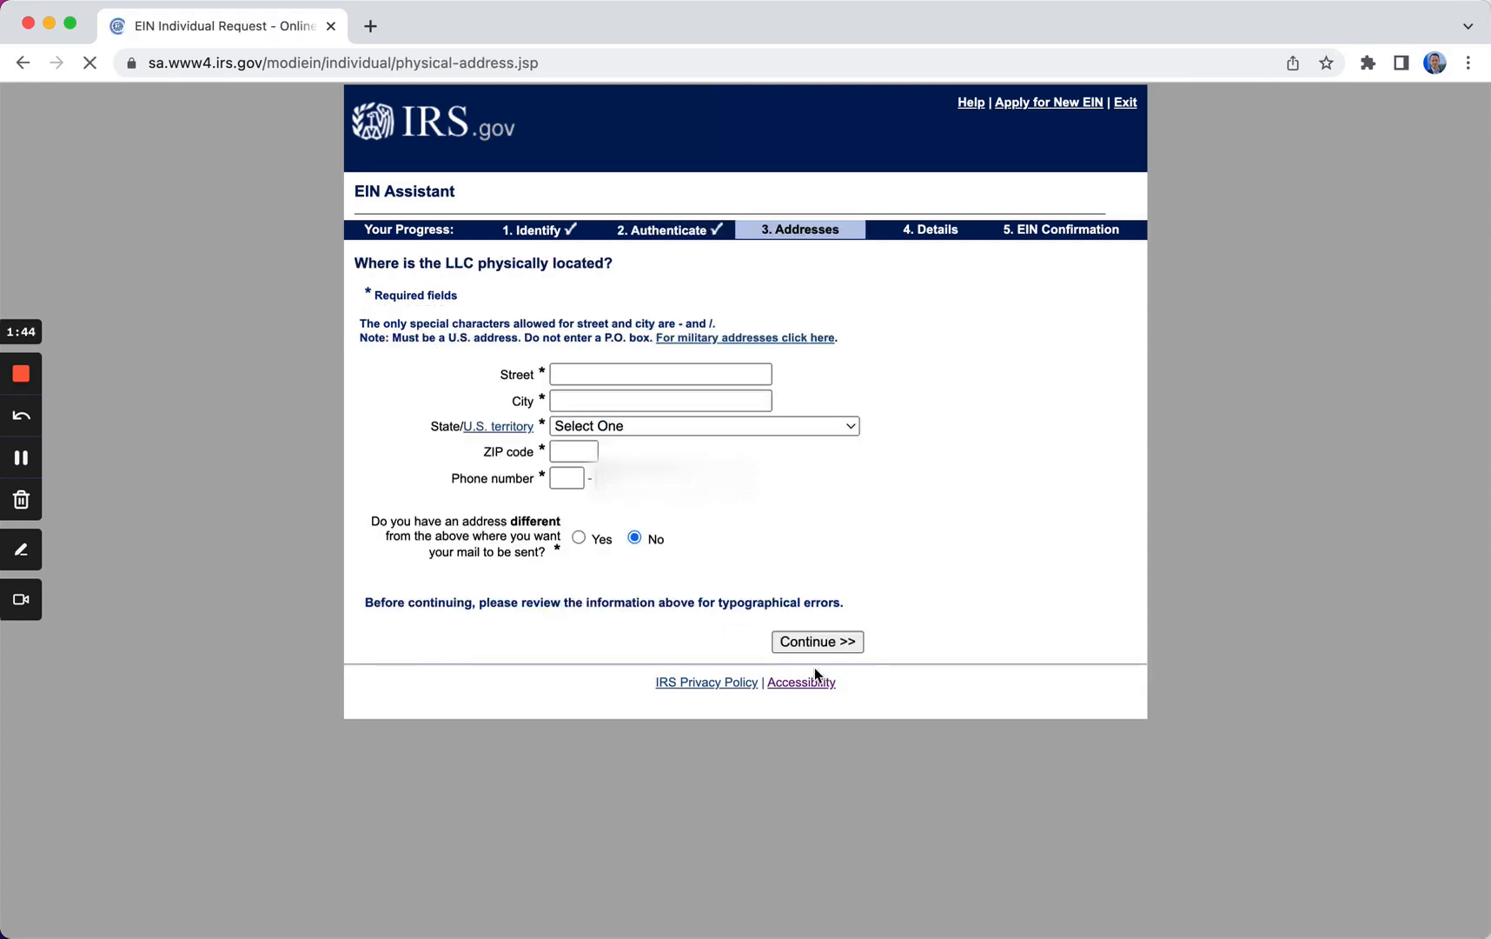
Fill in the LLC's physical address and phone number from the saved Suite address entry and submit them
{"action": "left_click", "coordinate": [614, 373]}
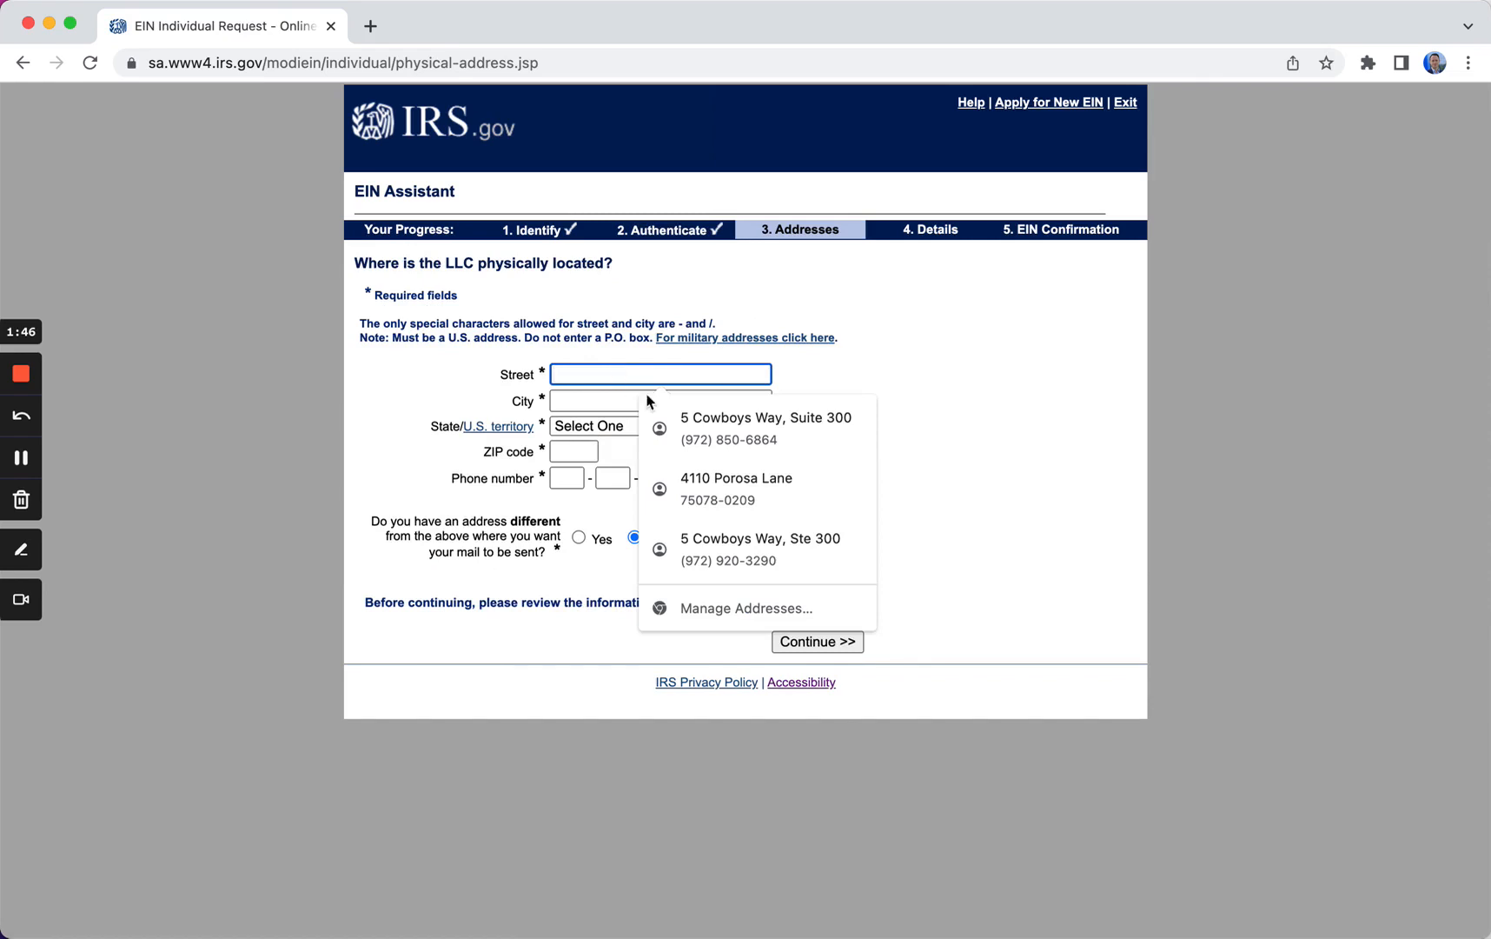
{"action": "left_click", "coordinate": [703, 421]}
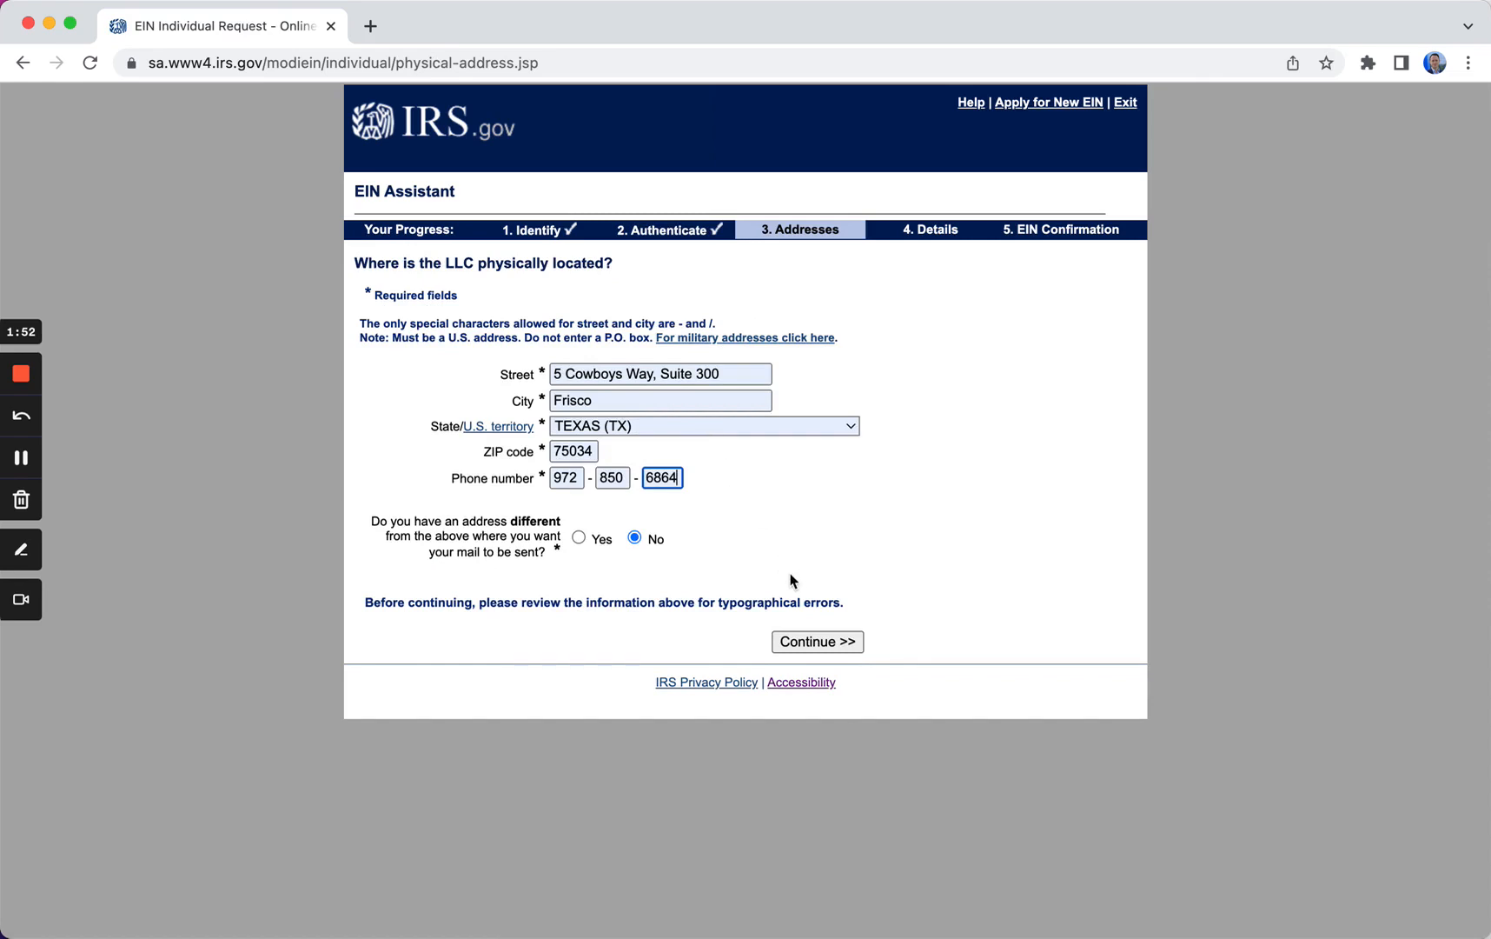
{"action": "left_click", "coordinate": [813, 645]}
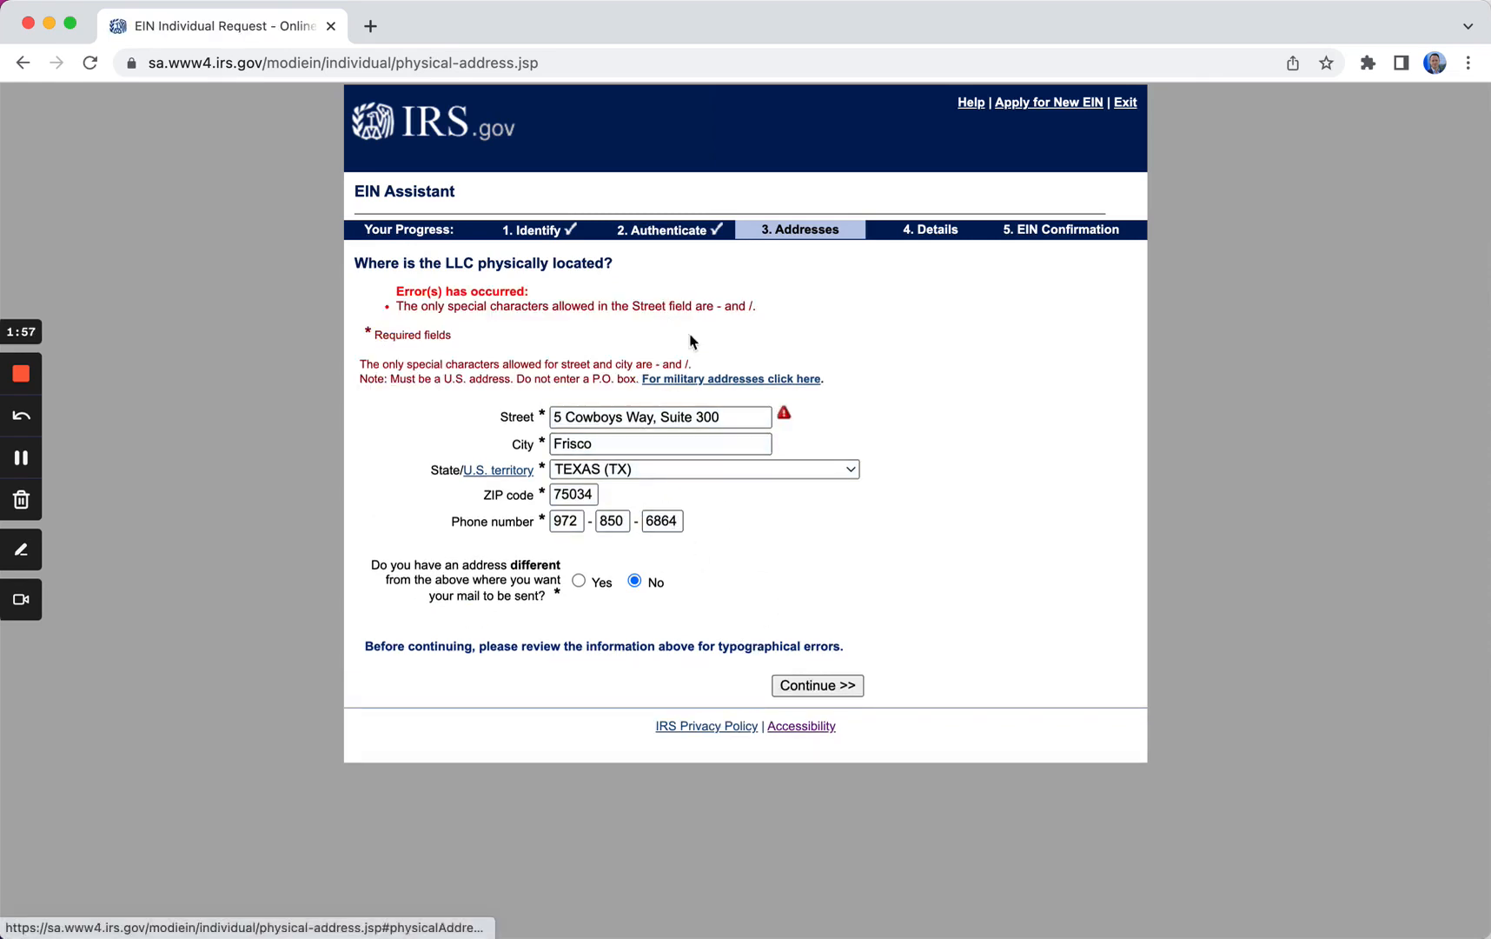
Remove the comma from the street address, resubmit the physical location and accept the database version of the address
{"action": "left_click", "coordinate": [657, 417]}
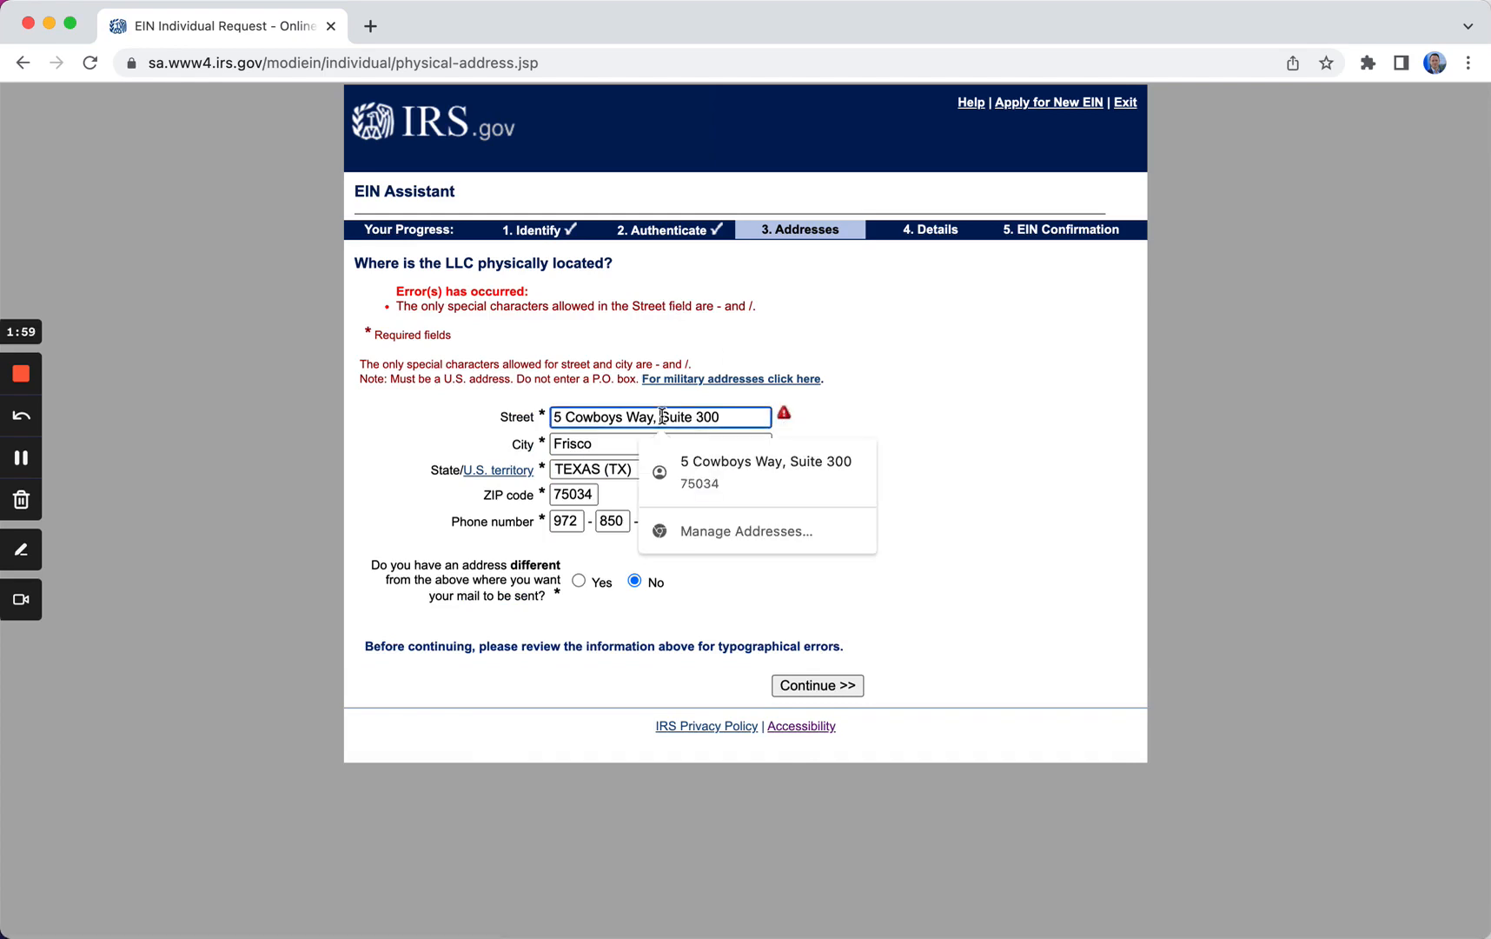
{"action": "key", "text": "BackSpace"}
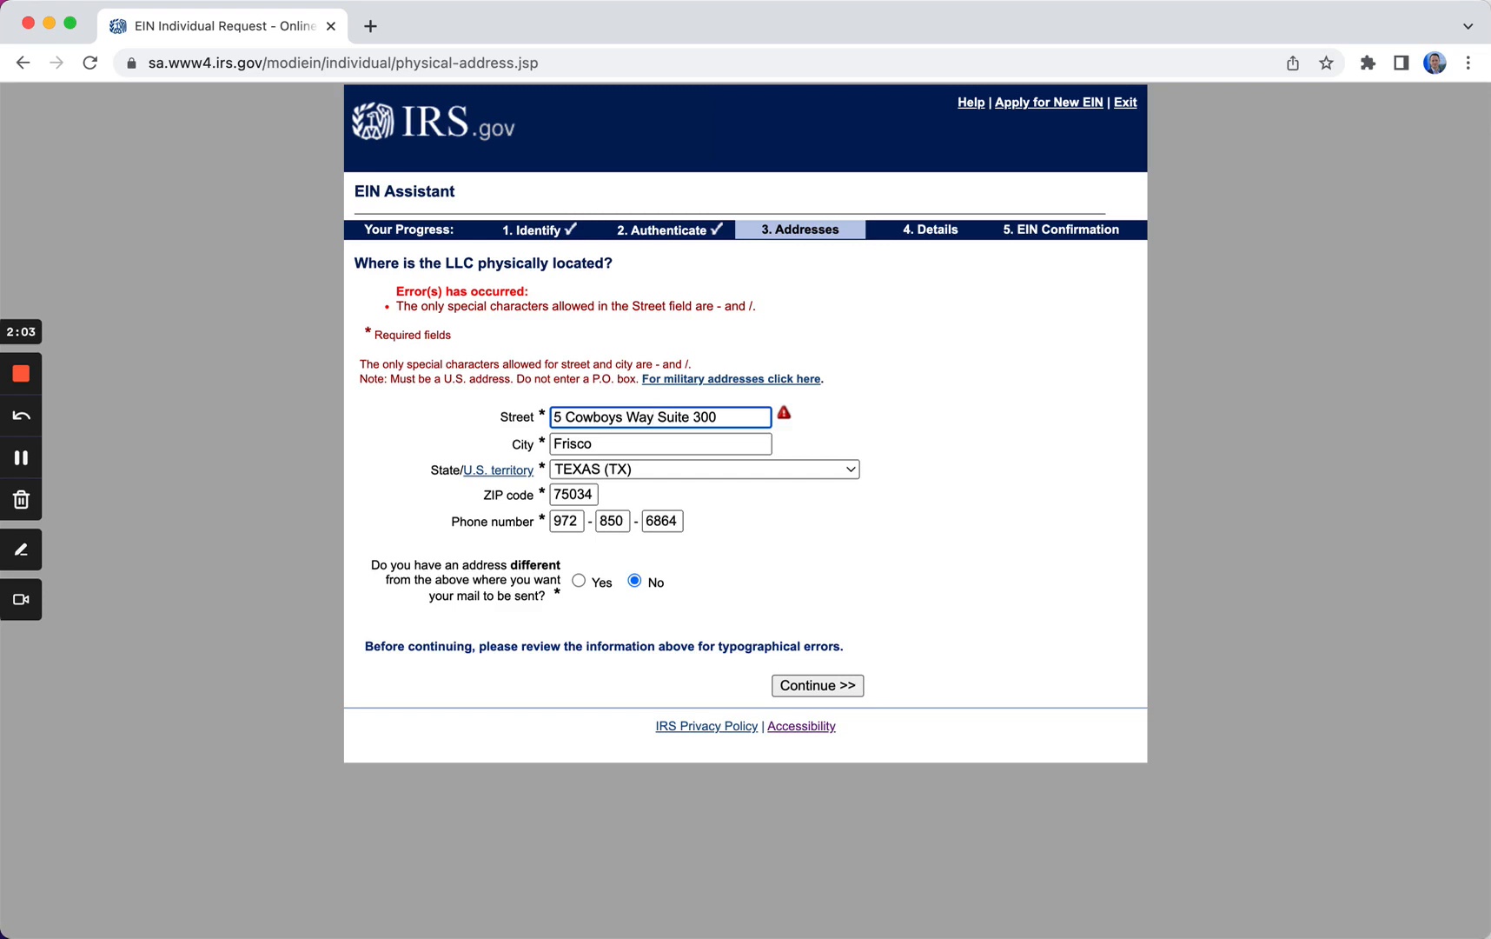
{"action": "left_click", "coordinate": [801, 687]}
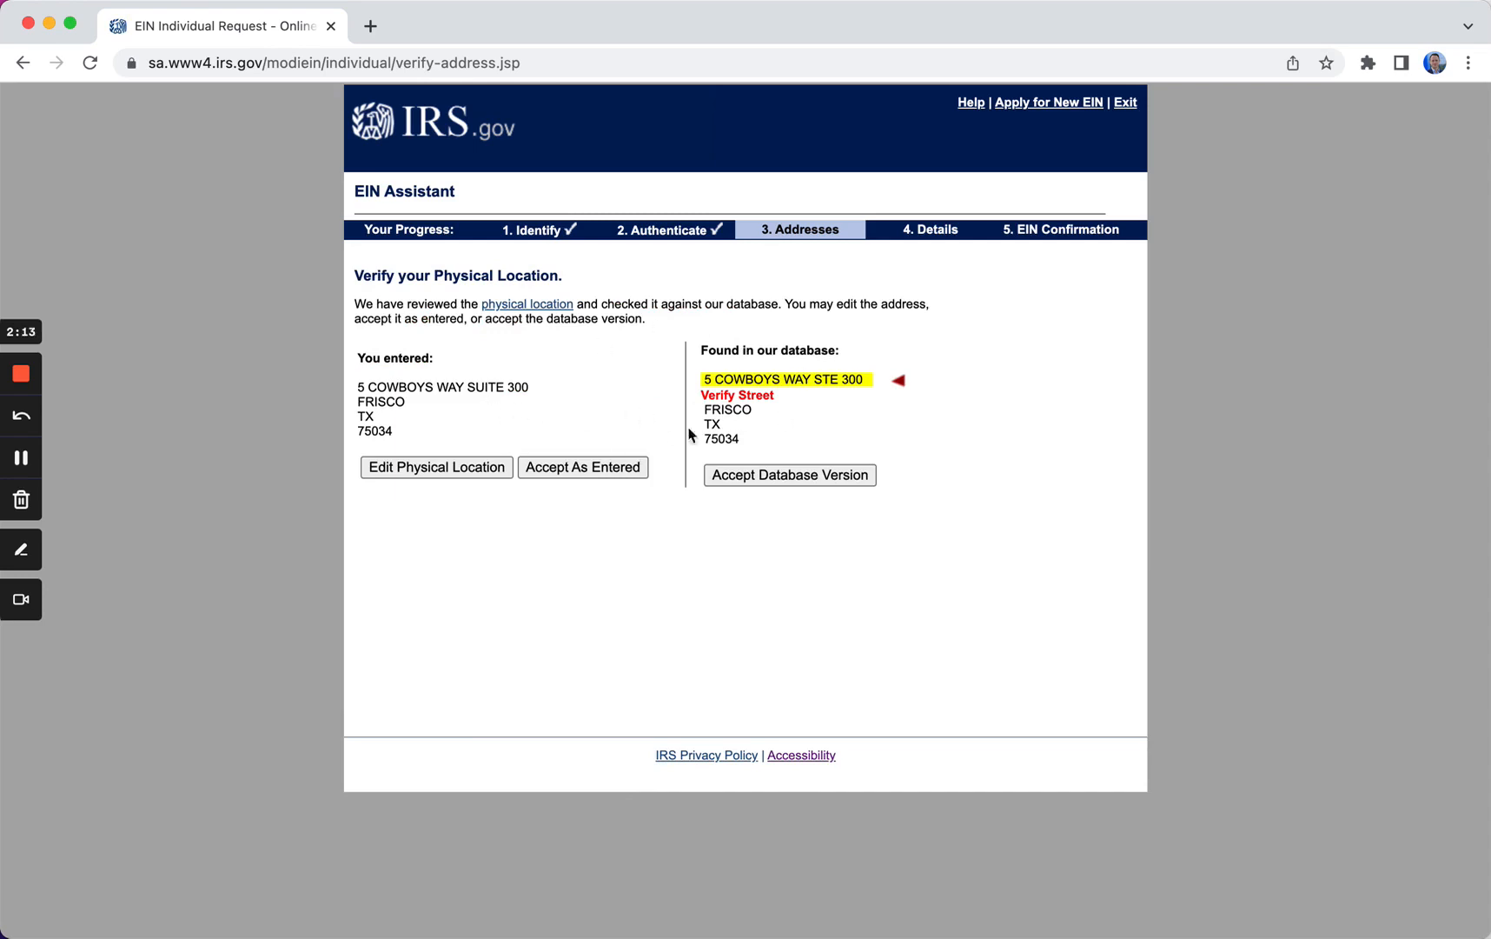
{"action": "left_click", "coordinate": [792, 478]}
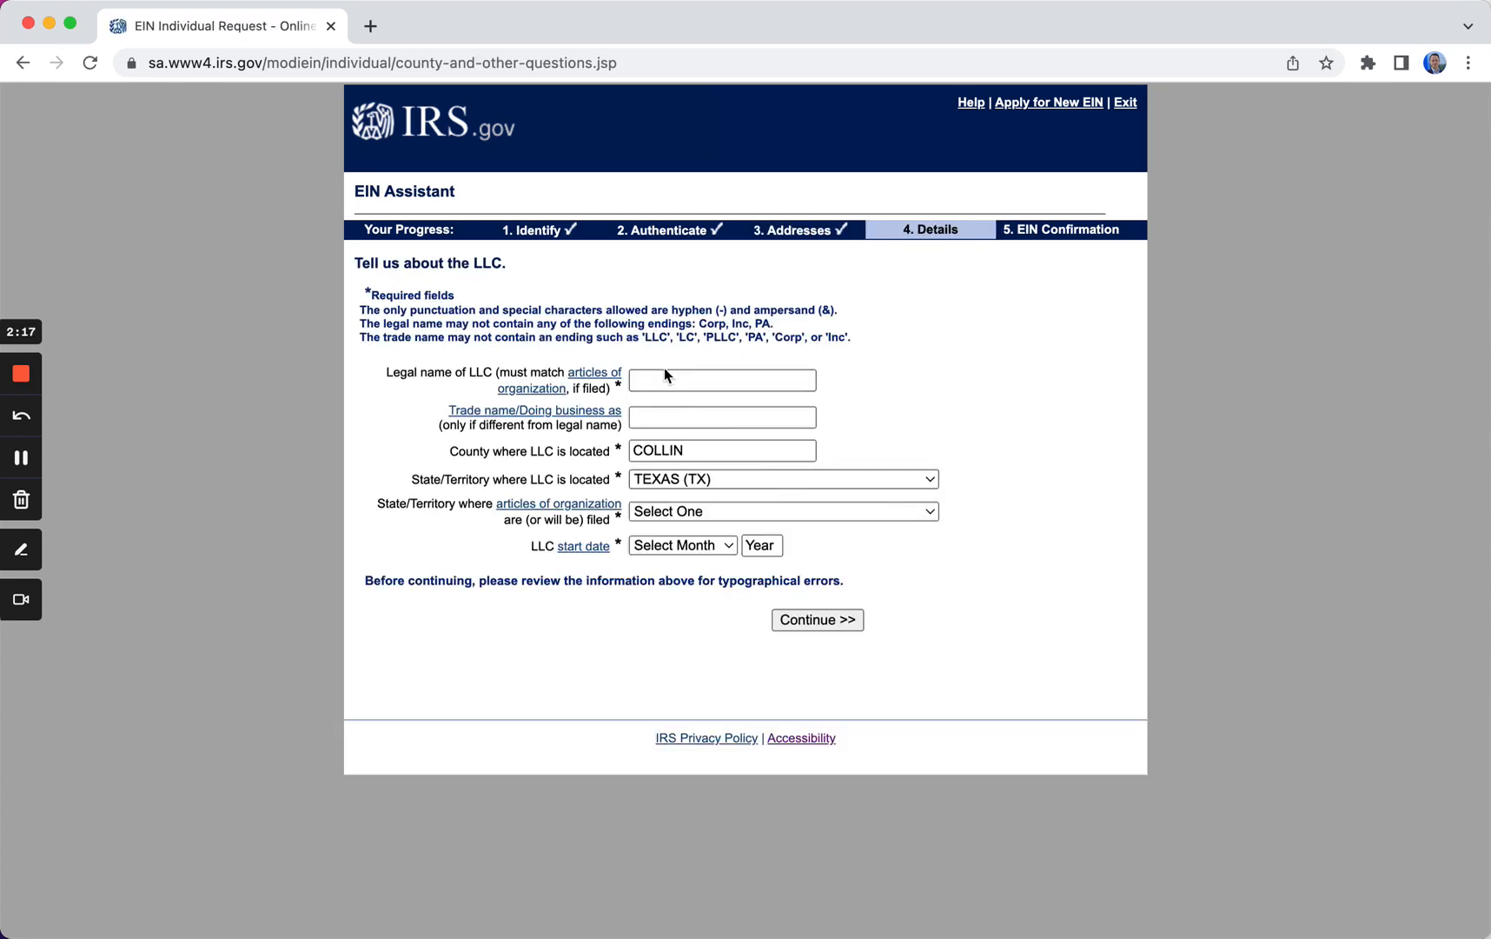
Fill in the LLC's legal name and Texas filing state from the saved PLLC entry, and clear the trade name
{"action": "left_click", "coordinate": [665, 375]}
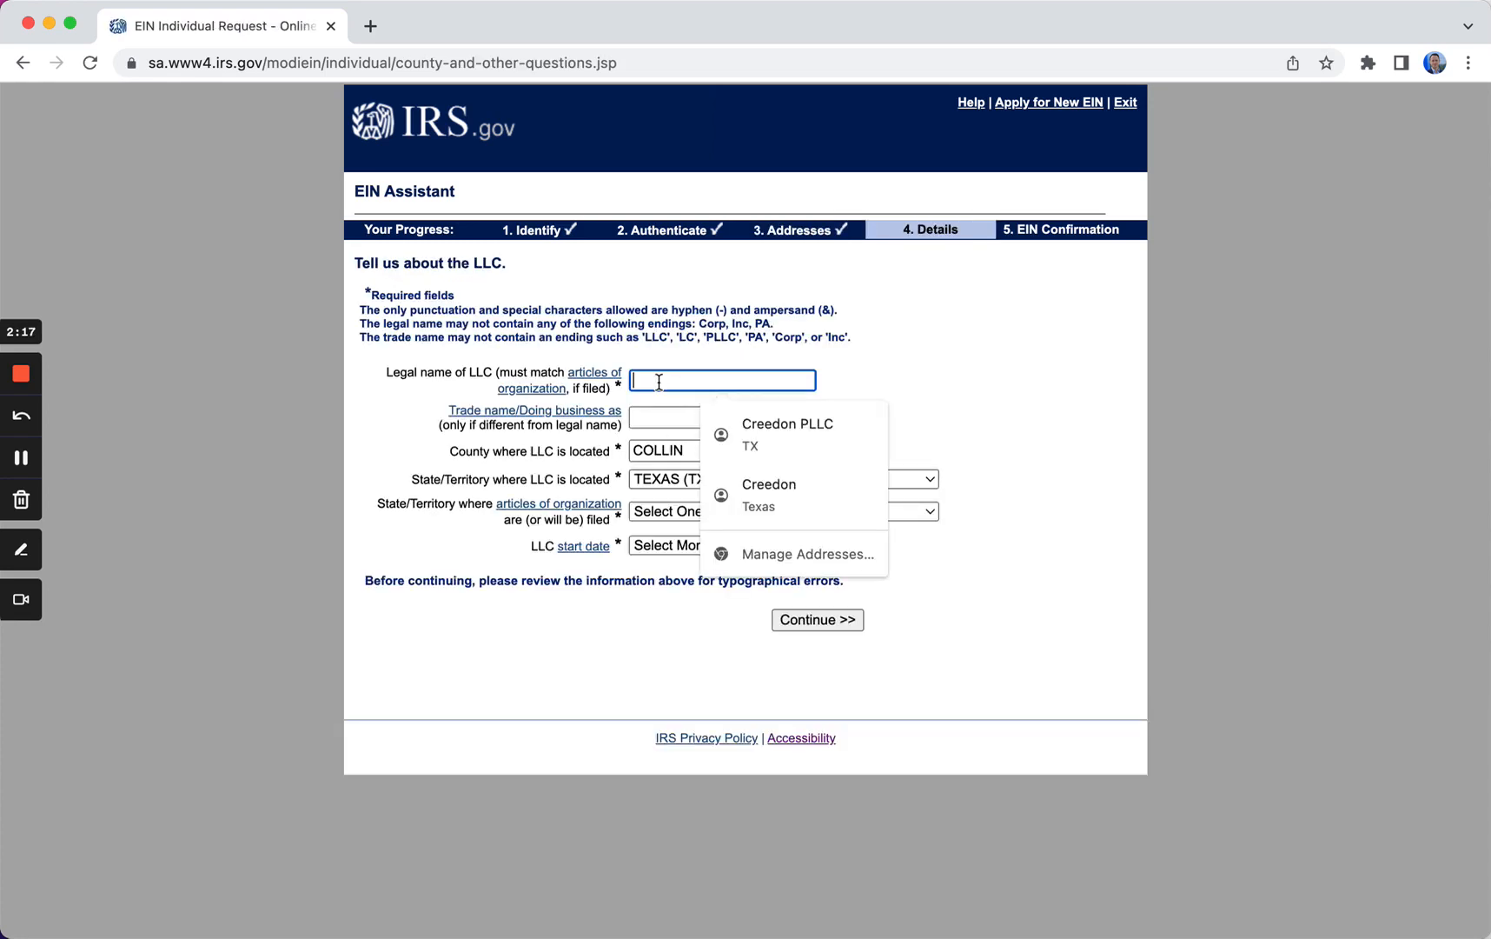
{"action": "left_click", "coordinate": [746, 432]}
{"action": "left_click", "coordinate": [738, 419]}
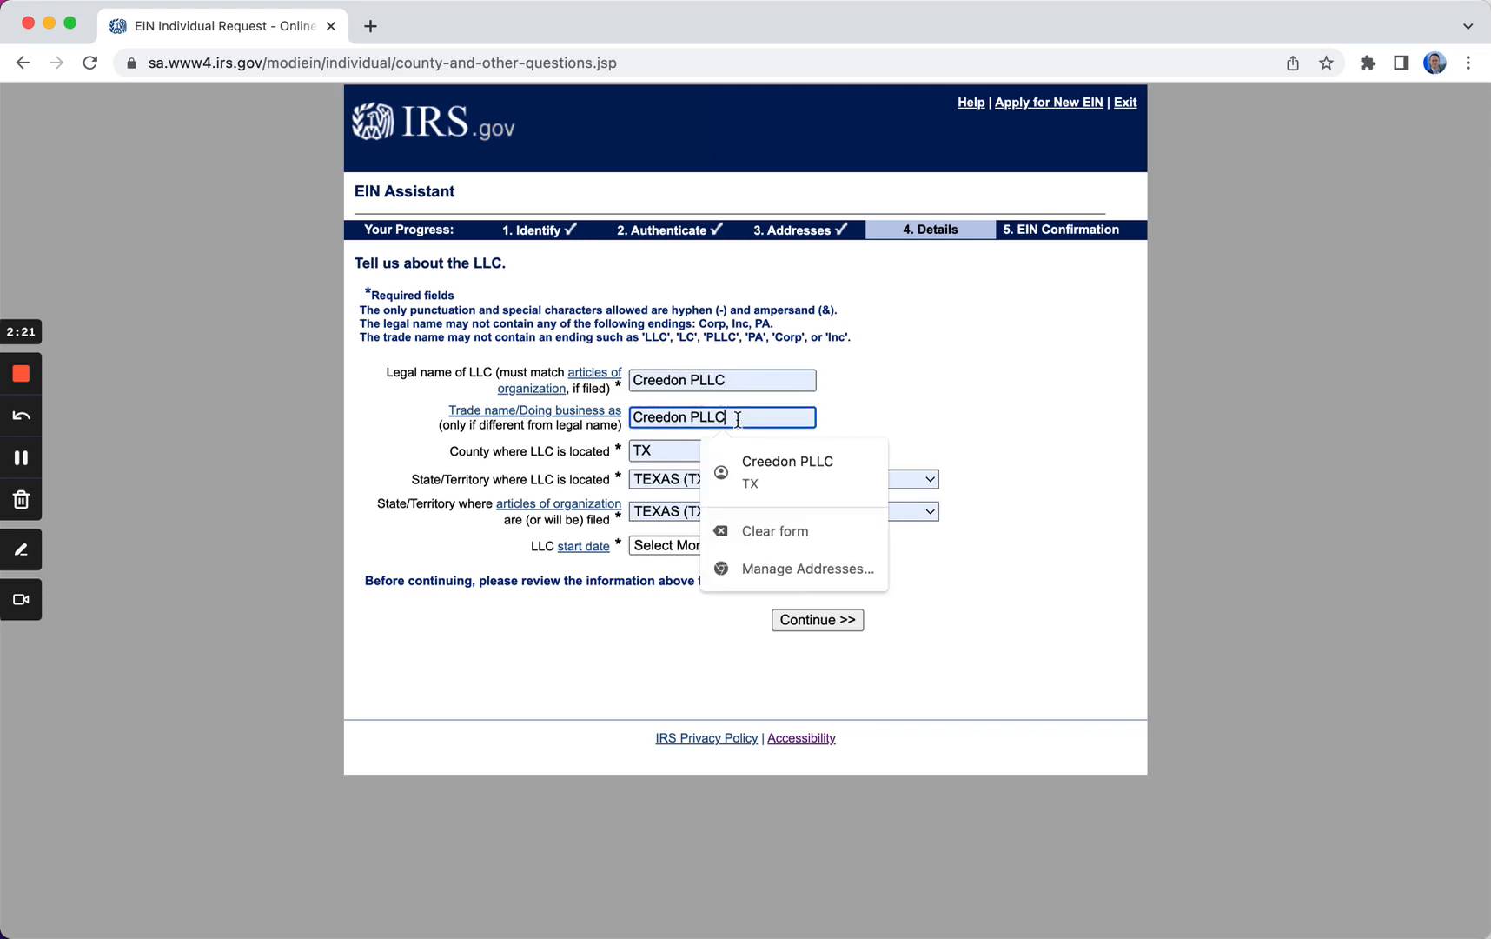
{"action": "key", "text": "BackSpace"}
{"action": "key", "text": "BackSpace"}
{"action": "key", "text": "BackSpace"}
{"action": "key", "text": "BackSpace"}
{"action": "key", "text": "BackSpace"}
{"action": "key", "text": "BackSpace"}
{"action": "key", "text": "BackSpace"}
{"action": "key", "text": "BackSpace"}
{"action": "key", "text": "BackSpace"}
{"action": "key", "text": "BackSpace"}
{"action": "key", "text": "BackSpace"}
{"action": "key", "text": "BackSpace"}
Set the county to Collin and the LLC start date to July 2022, and submit the LLC details
{"action": "key", "text": "Tab"}
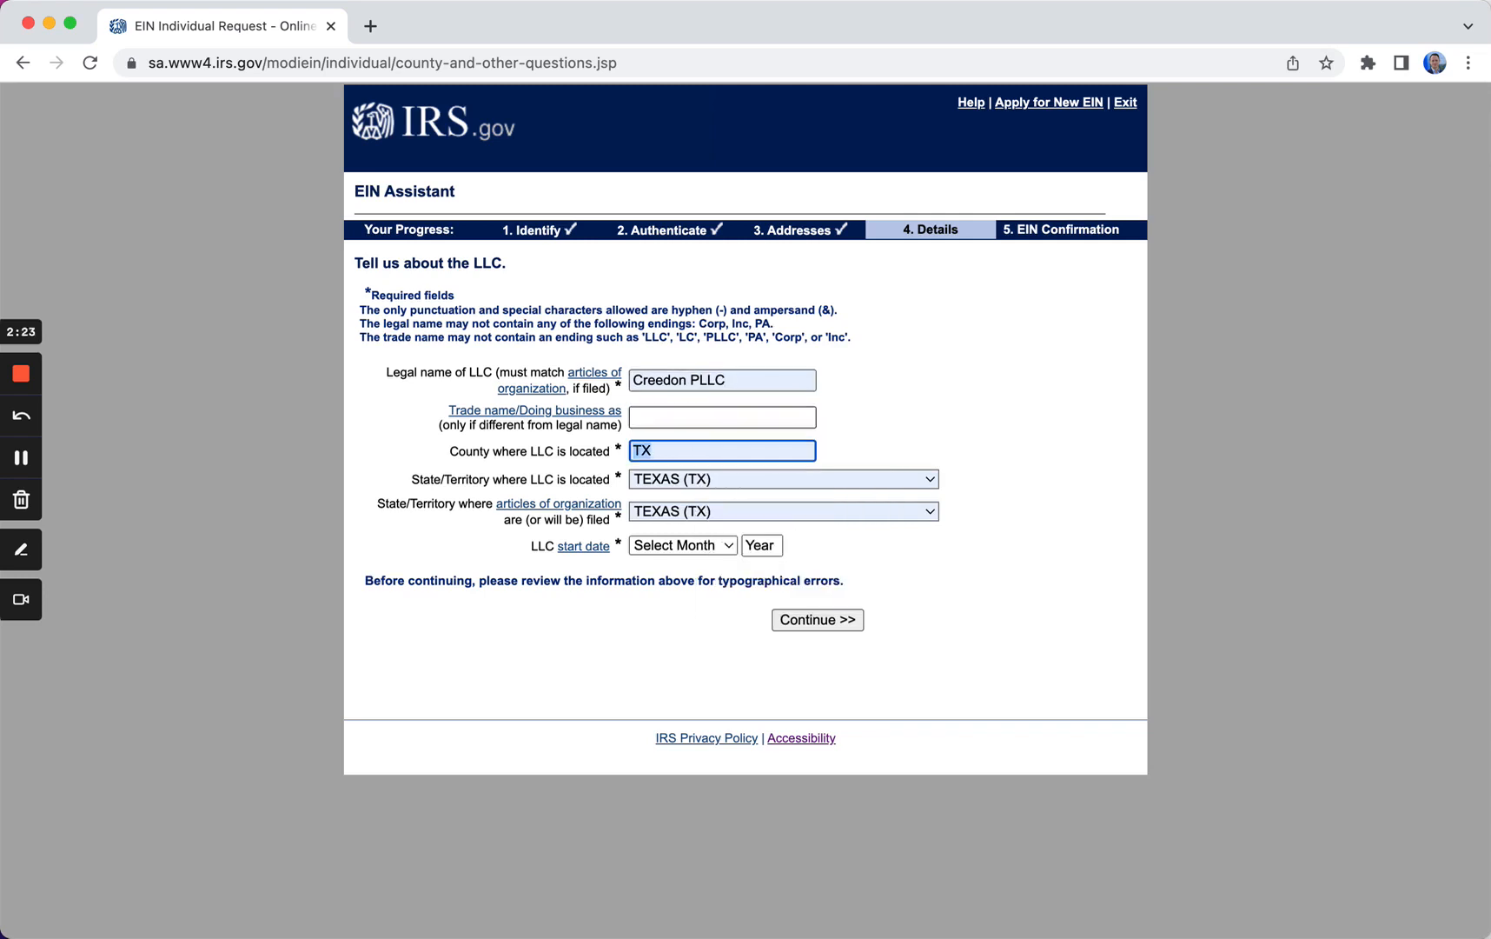
{"action": "type", "text": "Colli"}
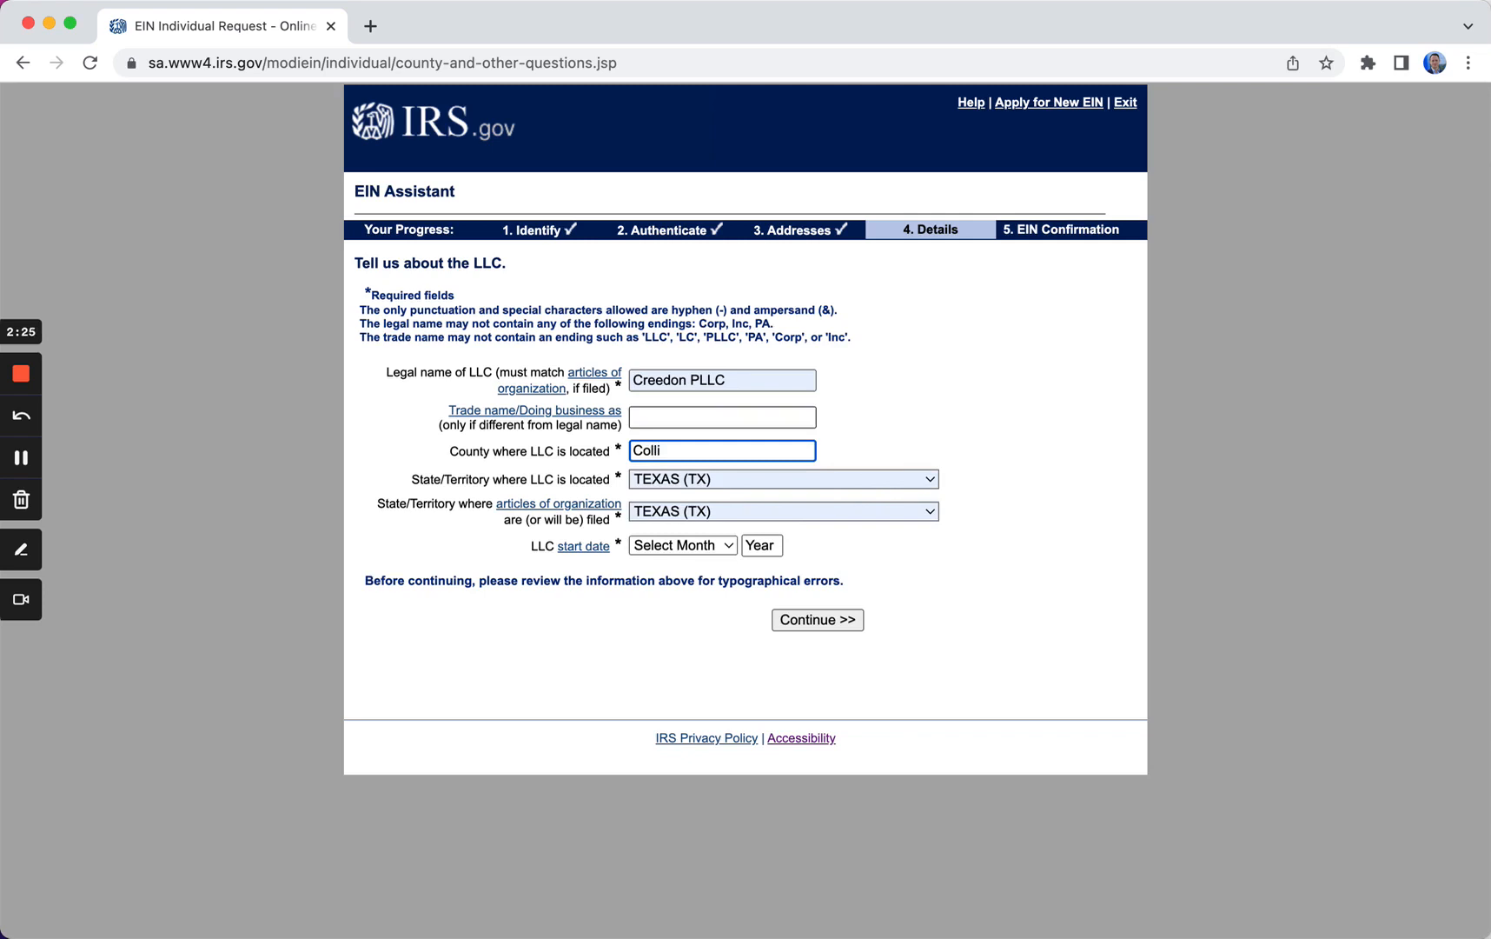
{"action": "type", "text": "n"}
{"action": "scroll", "coordinate": [996, 508], "scroll_direction": "down", "scroll_amount": 1}
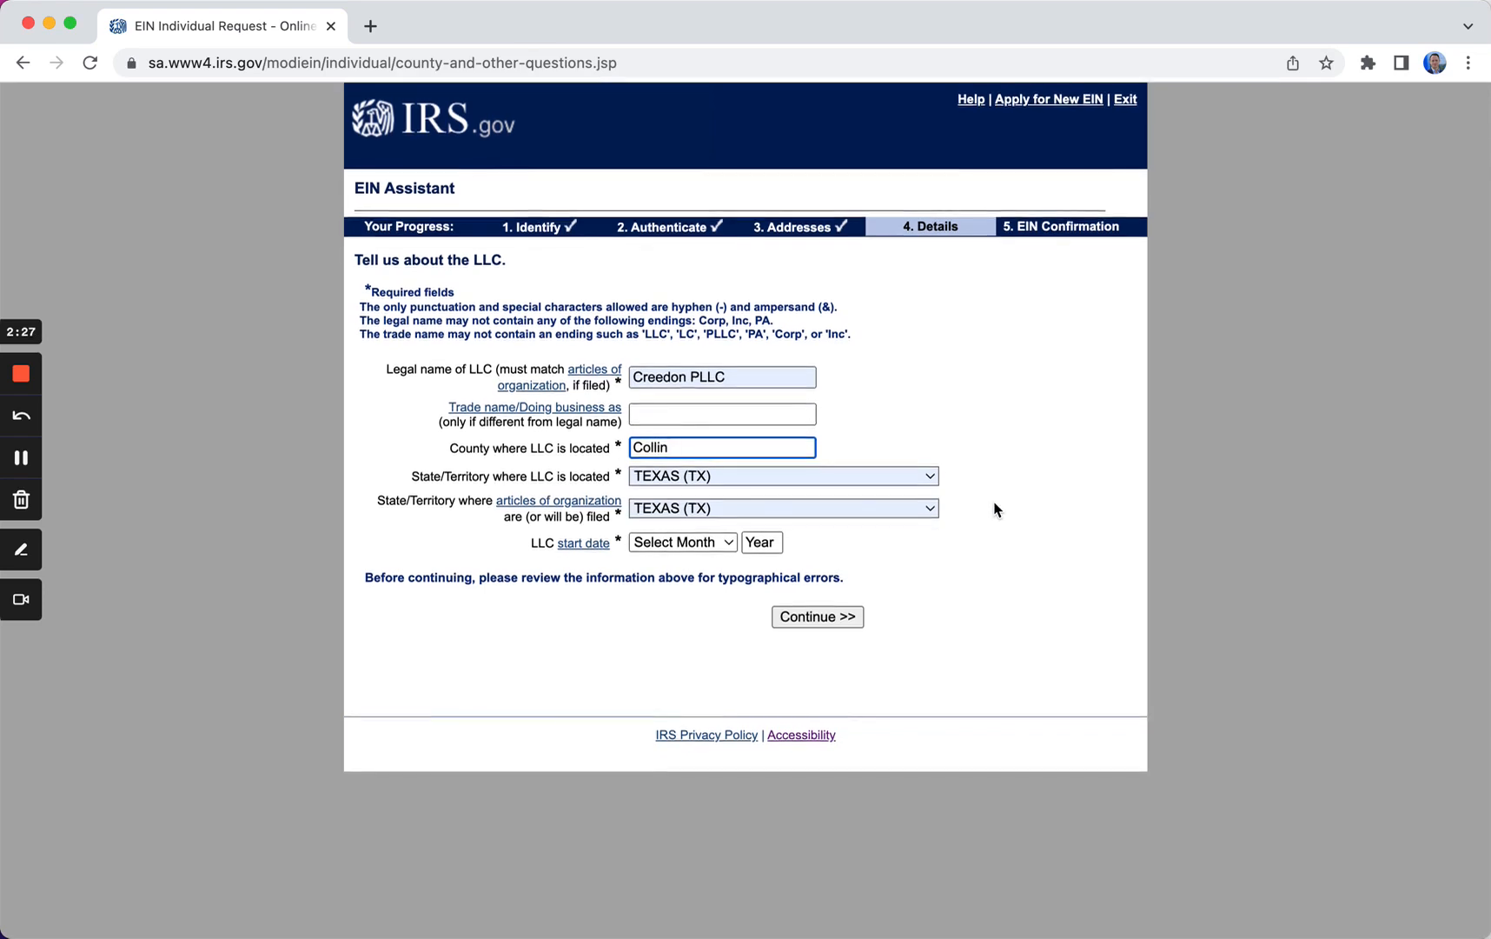
{"action": "left_click", "coordinate": [726, 545]}
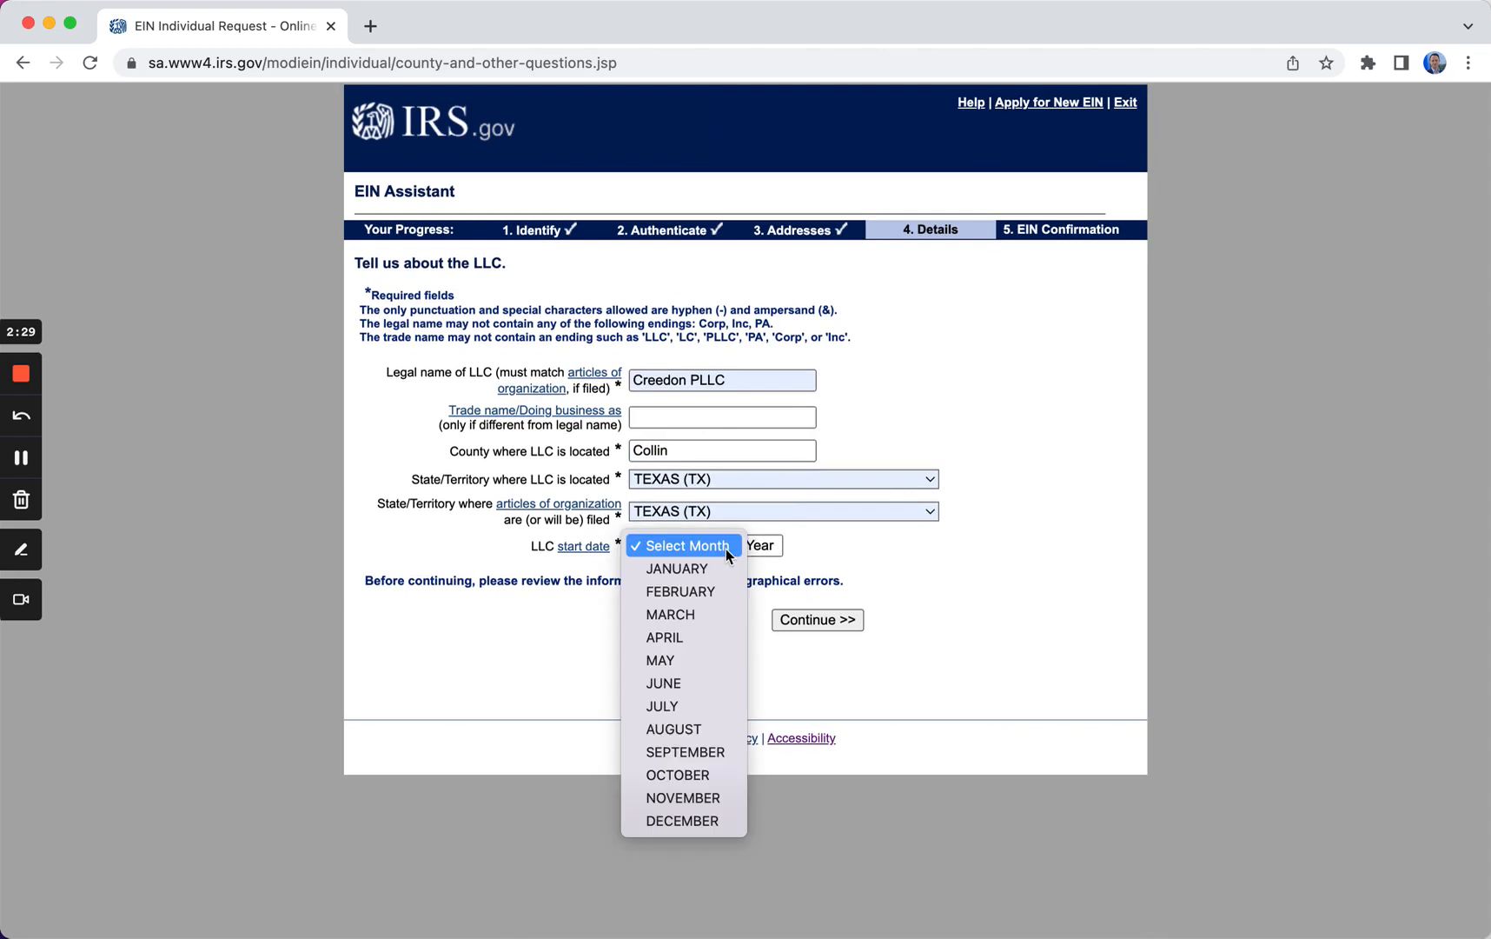
{"action": "left_click", "coordinate": [680, 704]}
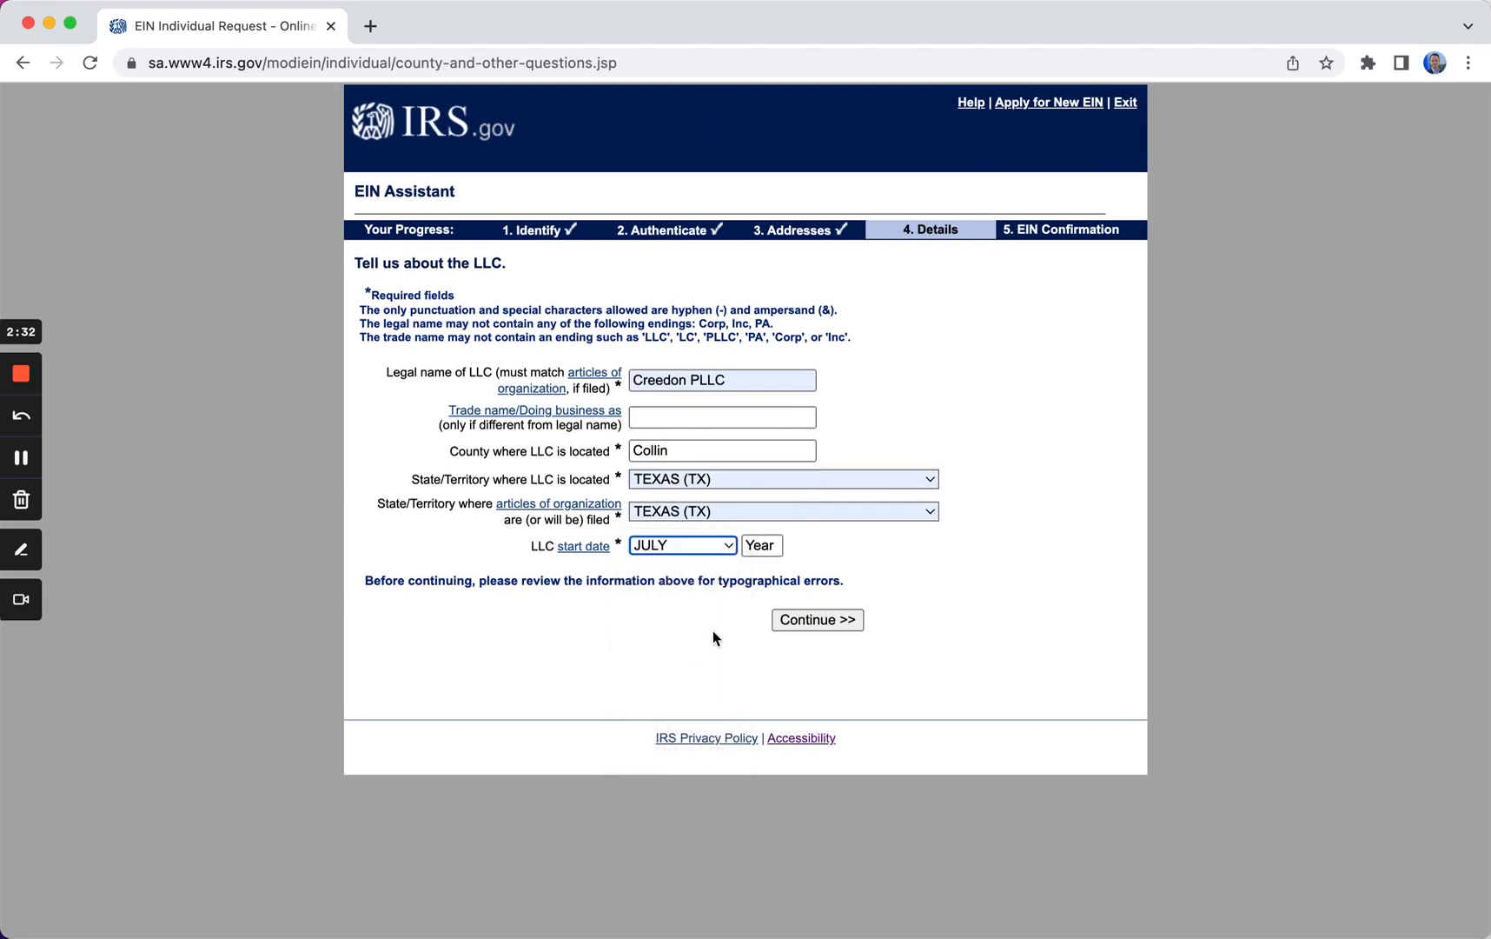
{"action": "left_click", "coordinate": [758, 544]}
{"action": "type", "text": "202"}
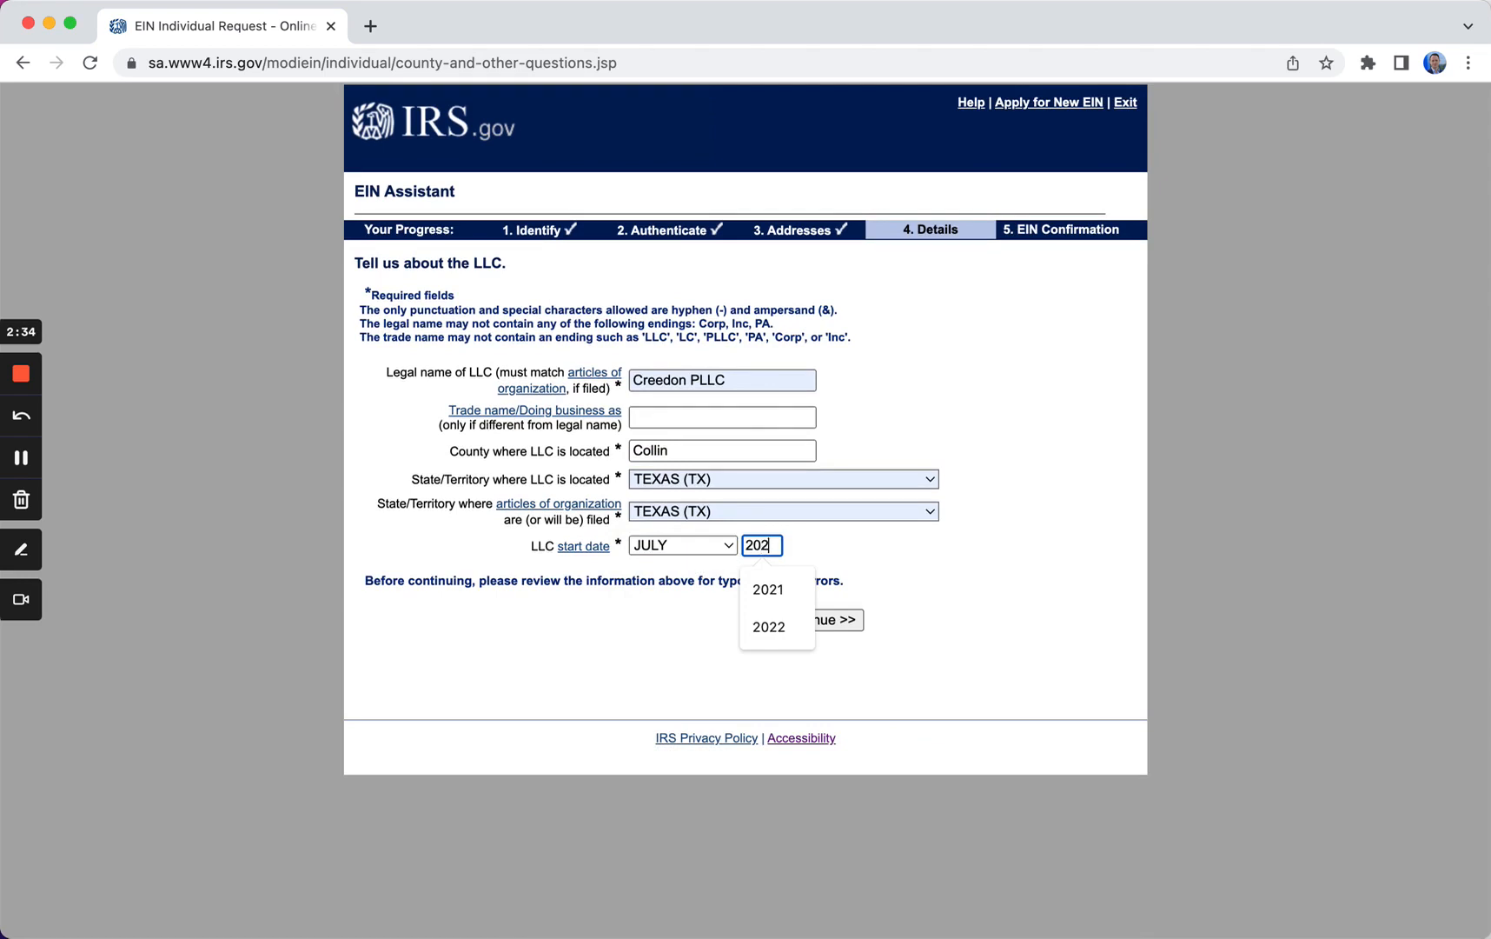
{"action": "type", "text": "2"}
{"action": "left_click", "coordinate": [812, 622]}
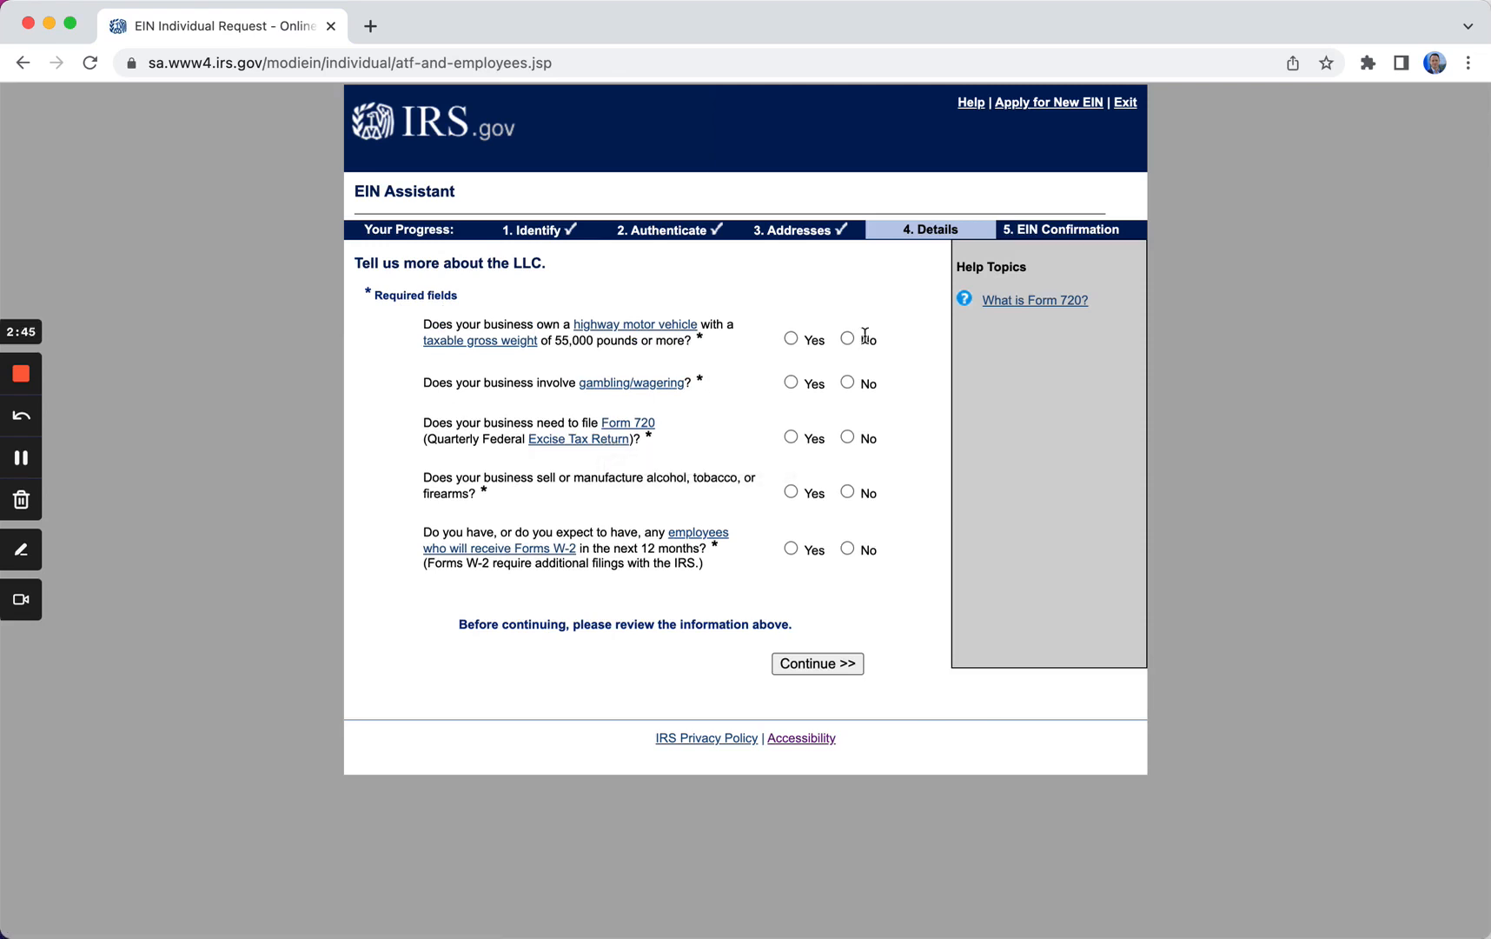
Answer No to the additional LLC questions, including gambling, alcohol, tobacco or firearms, and W-2 employees, and continue
{"action": "left_click", "coordinate": [849, 385]}
{"action": "left_click", "coordinate": [848, 492]}
{"action": "left_click", "coordinate": [848, 549]}
{"action": "left_click", "coordinate": [824, 668]}
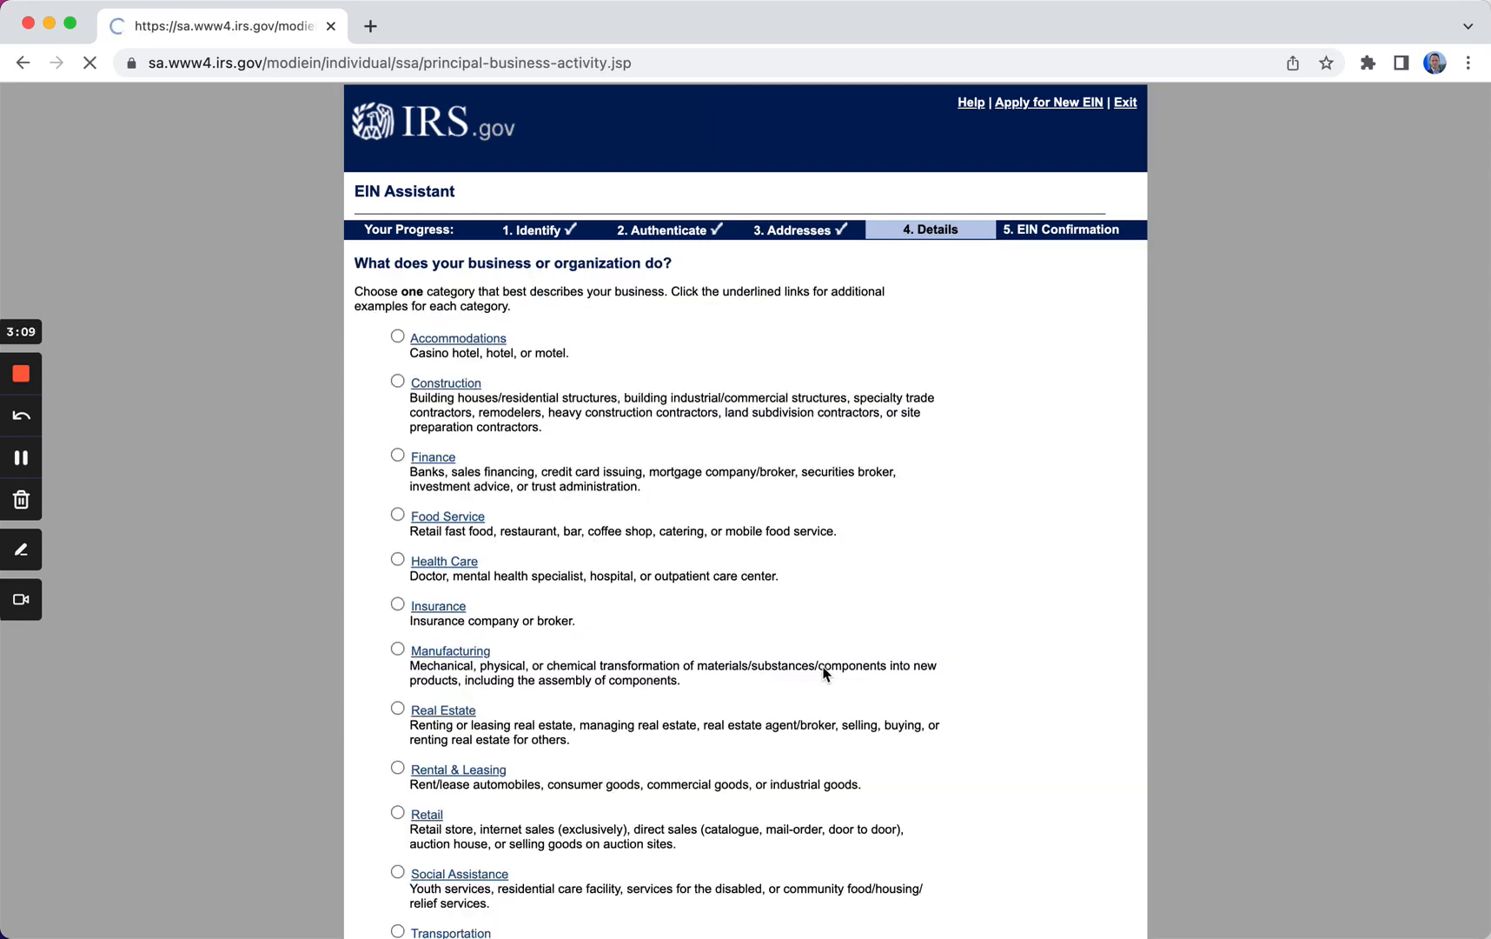
Choose Food Service as the category that best describes the business and continue
{"action": "scroll", "coordinate": [551, 505], "scroll_direction": "down", "scroll_amount": 1}
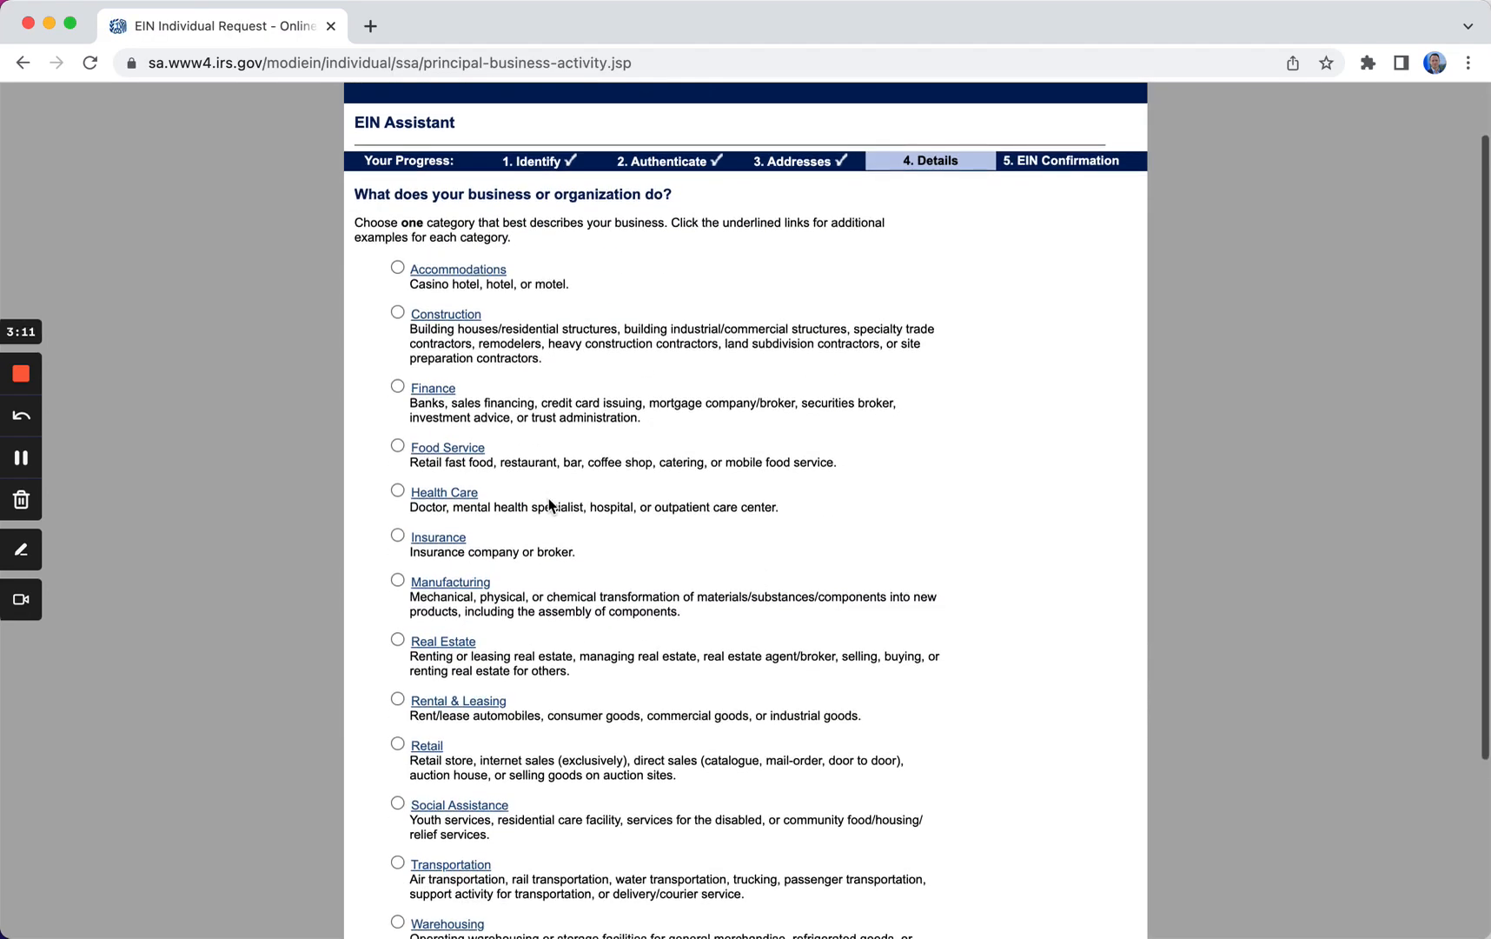
{"action": "scroll", "coordinate": [548, 505], "scroll_direction": "down", "scroll_amount": 3}
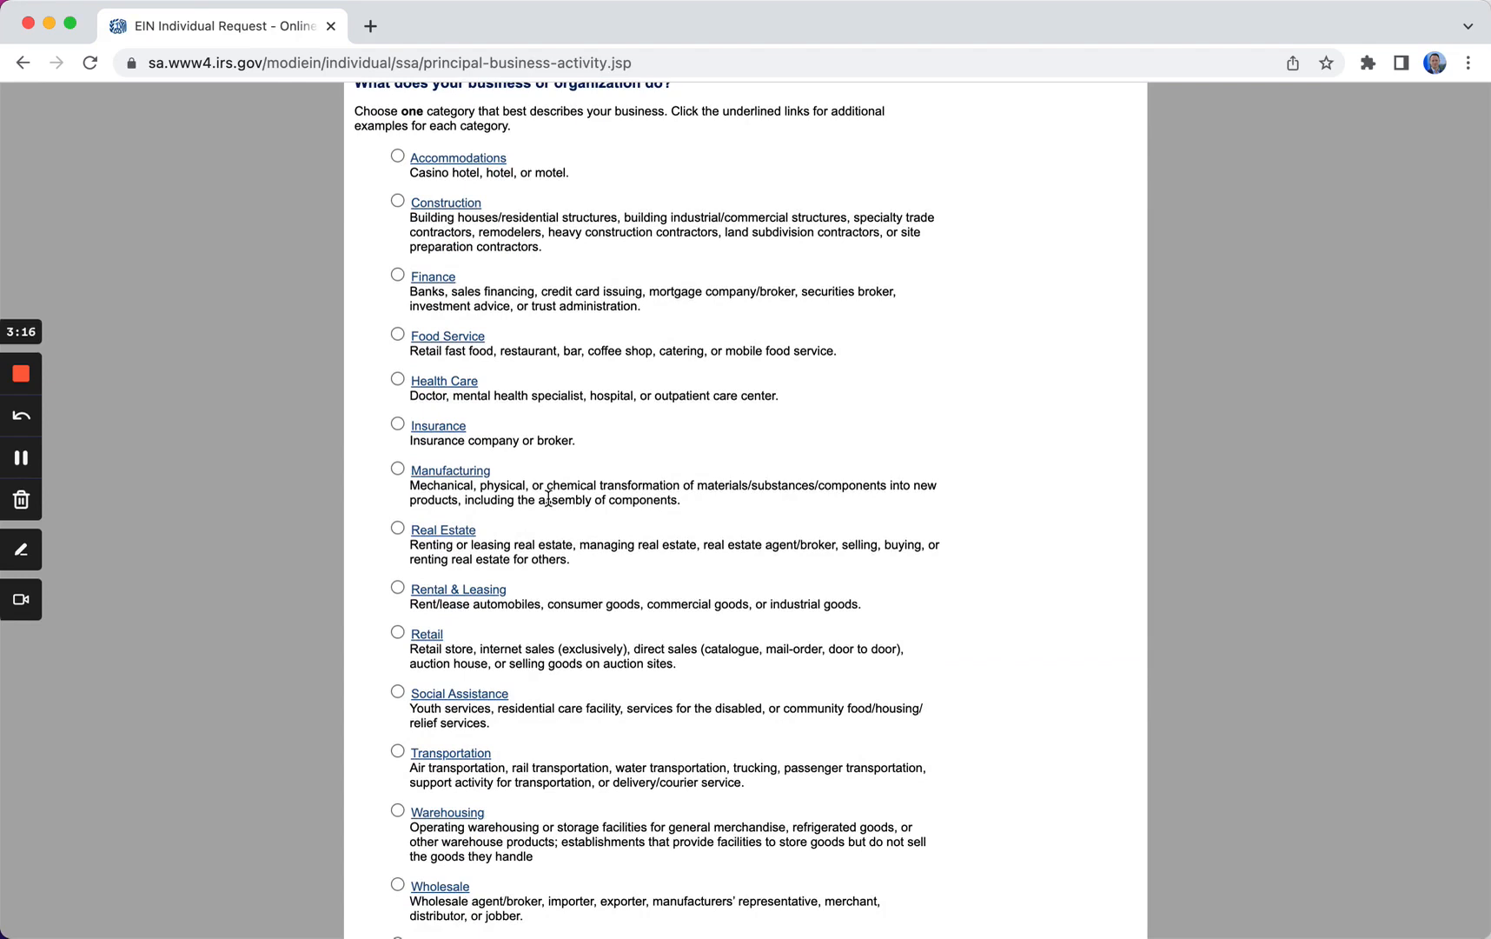
{"action": "scroll", "coordinate": [537, 517], "scroll_direction": "down", "scroll_amount": 2}
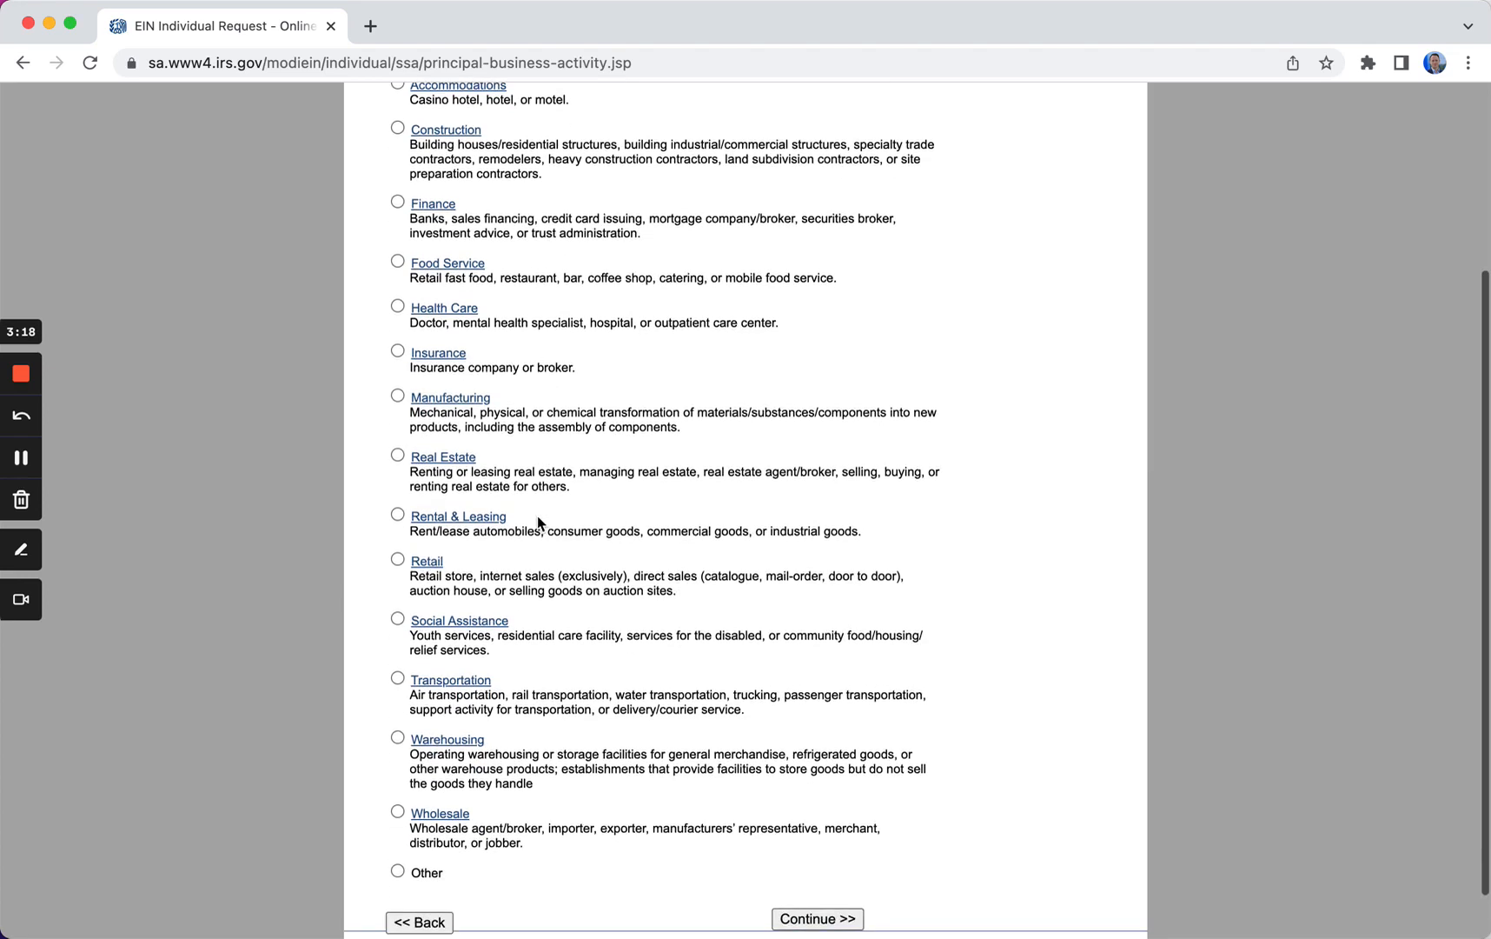
{"action": "scroll", "coordinate": [537, 515], "scroll_direction": "down", "scroll_amount": 2}
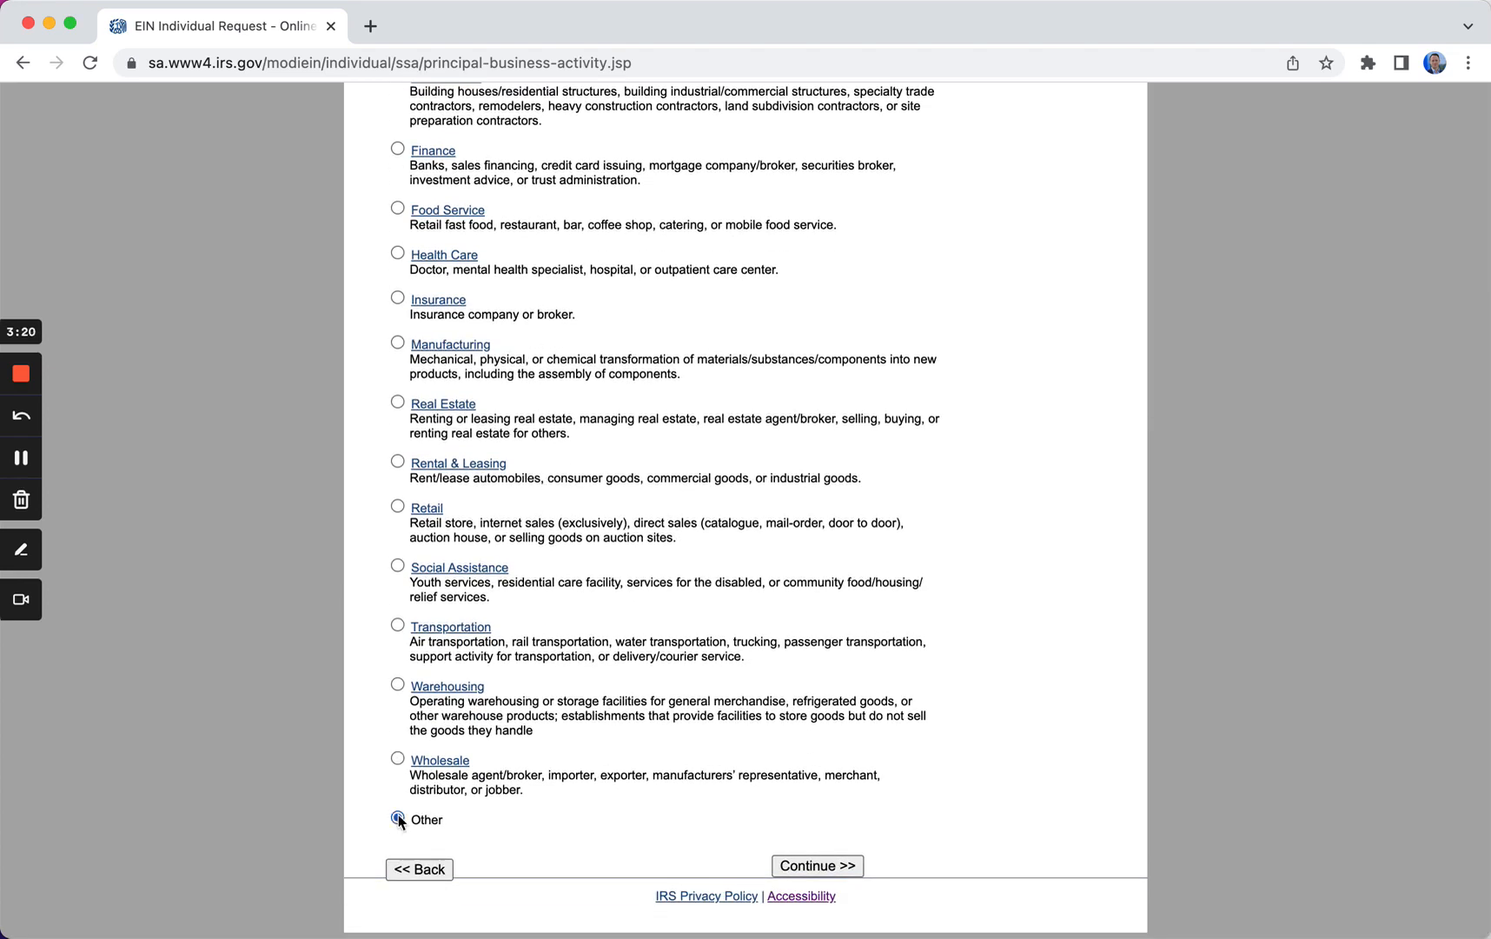
{"action": "scroll", "coordinate": [545, 426], "scroll_direction": "up", "scroll_amount": 3}
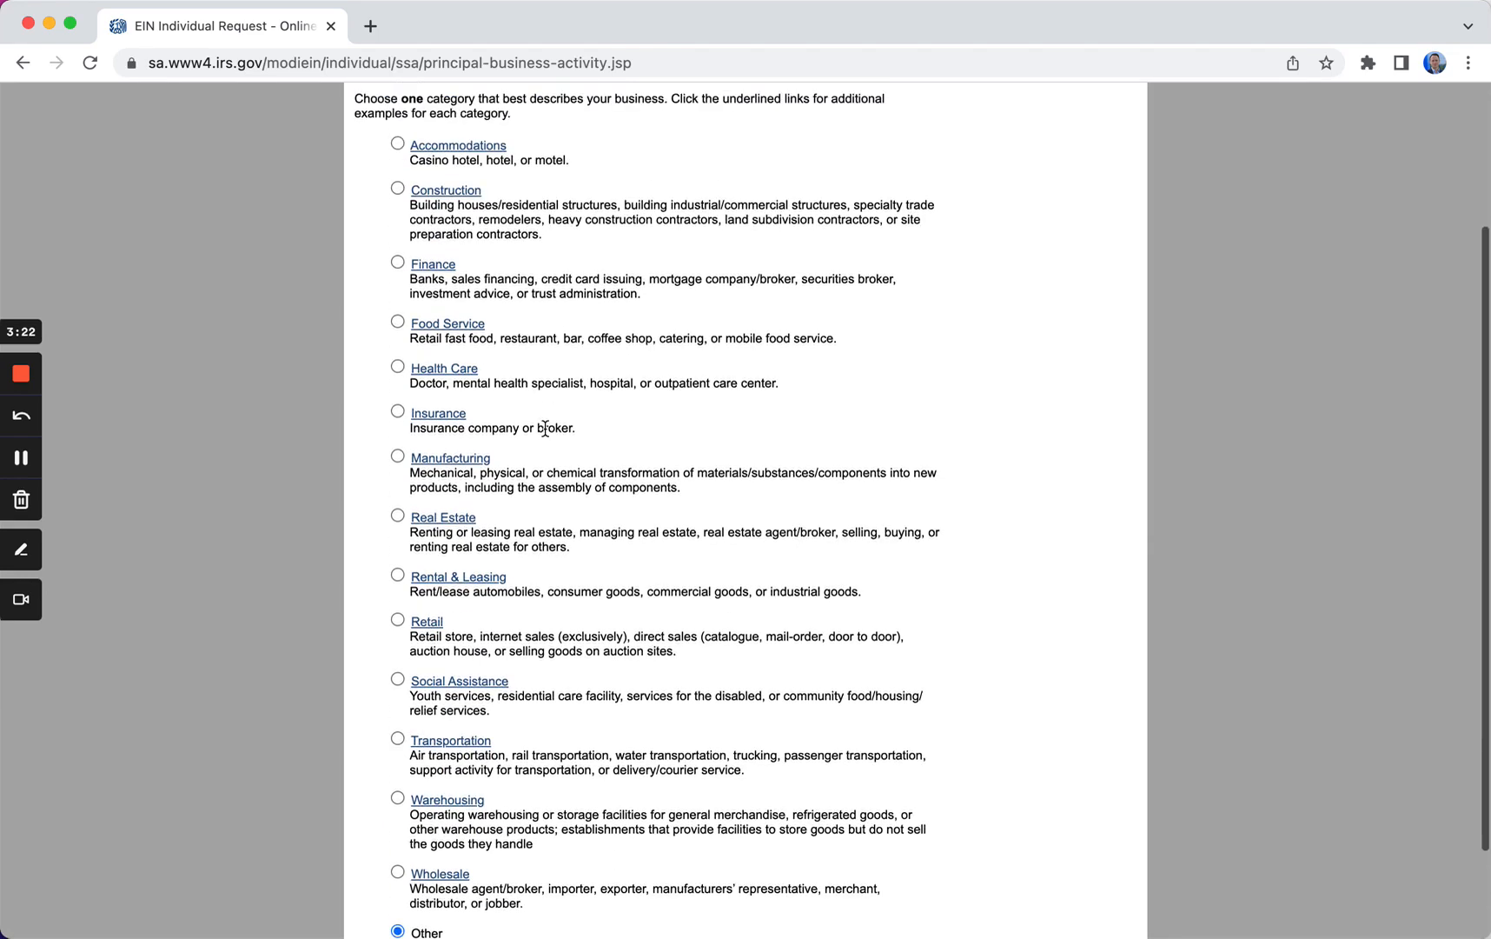
{"action": "left_click", "coordinate": [398, 323]}
{"action": "scroll", "coordinate": [793, 669], "scroll_direction": "down", "scroll_amount": 3}
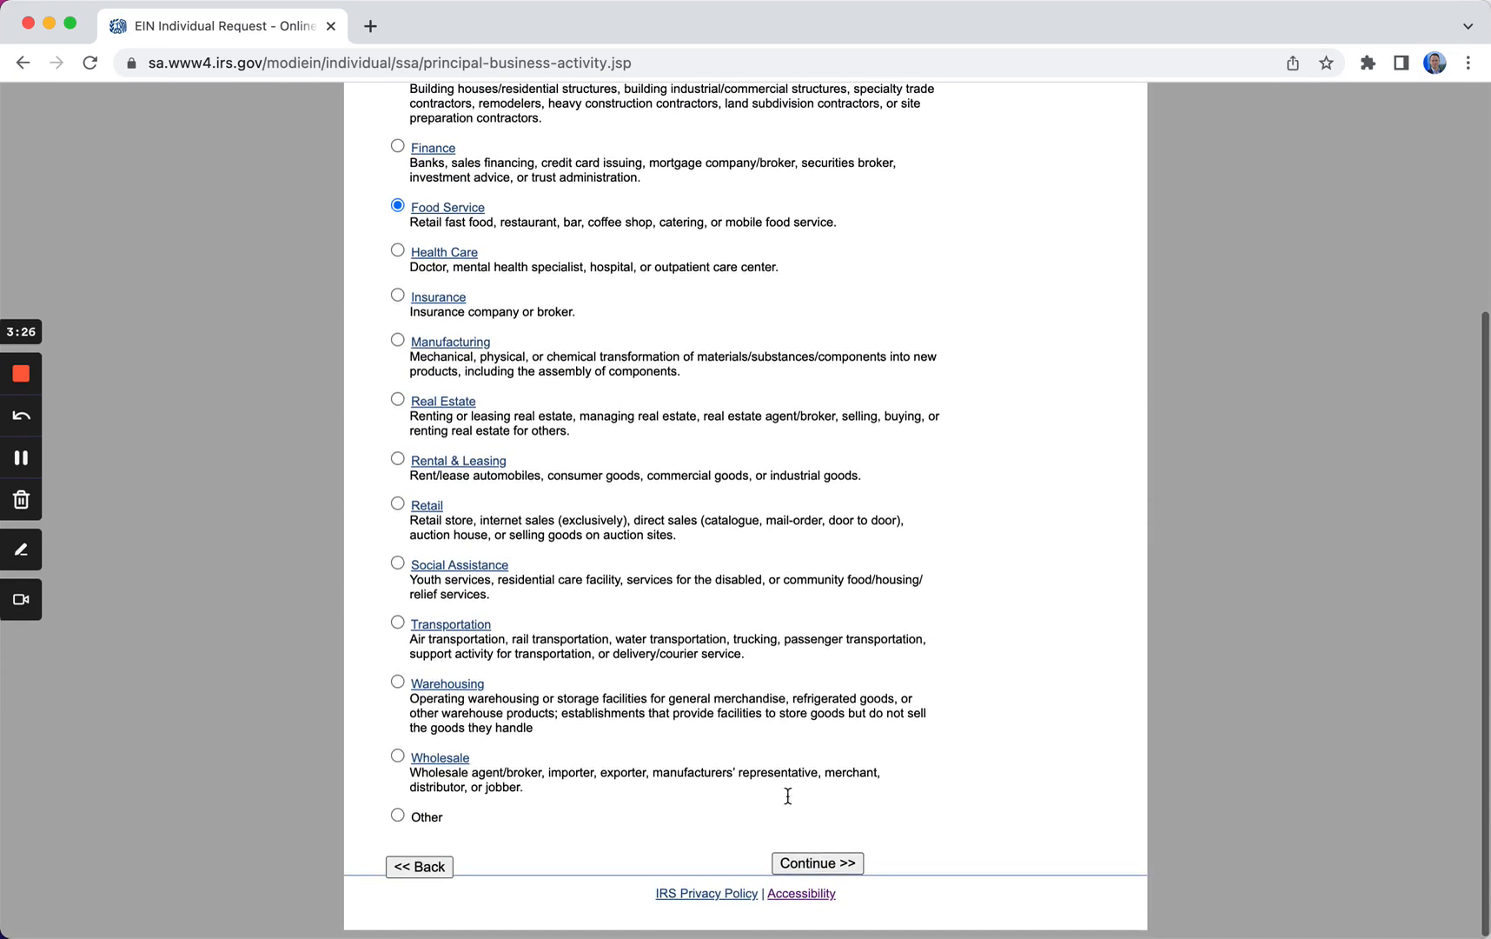
{"action": "left_click", "coordinate": [813, 860]}
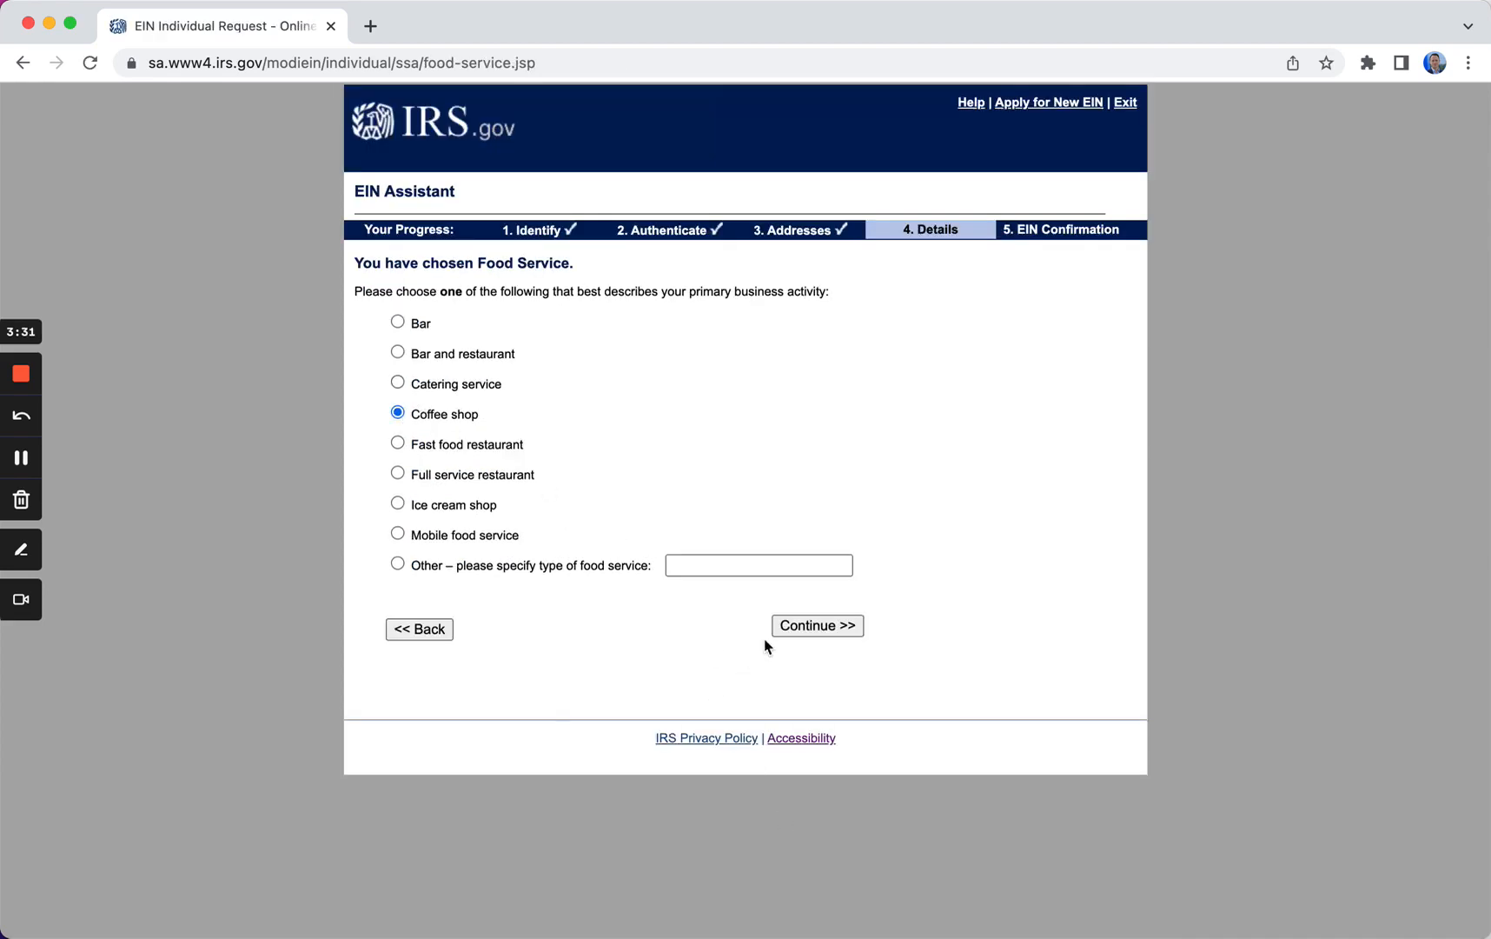
Submit Coffee shop as the primary business activity and choose to receive the EIN confirmation letter online
{"action": "left_click", "coordinate": [804, 630]}
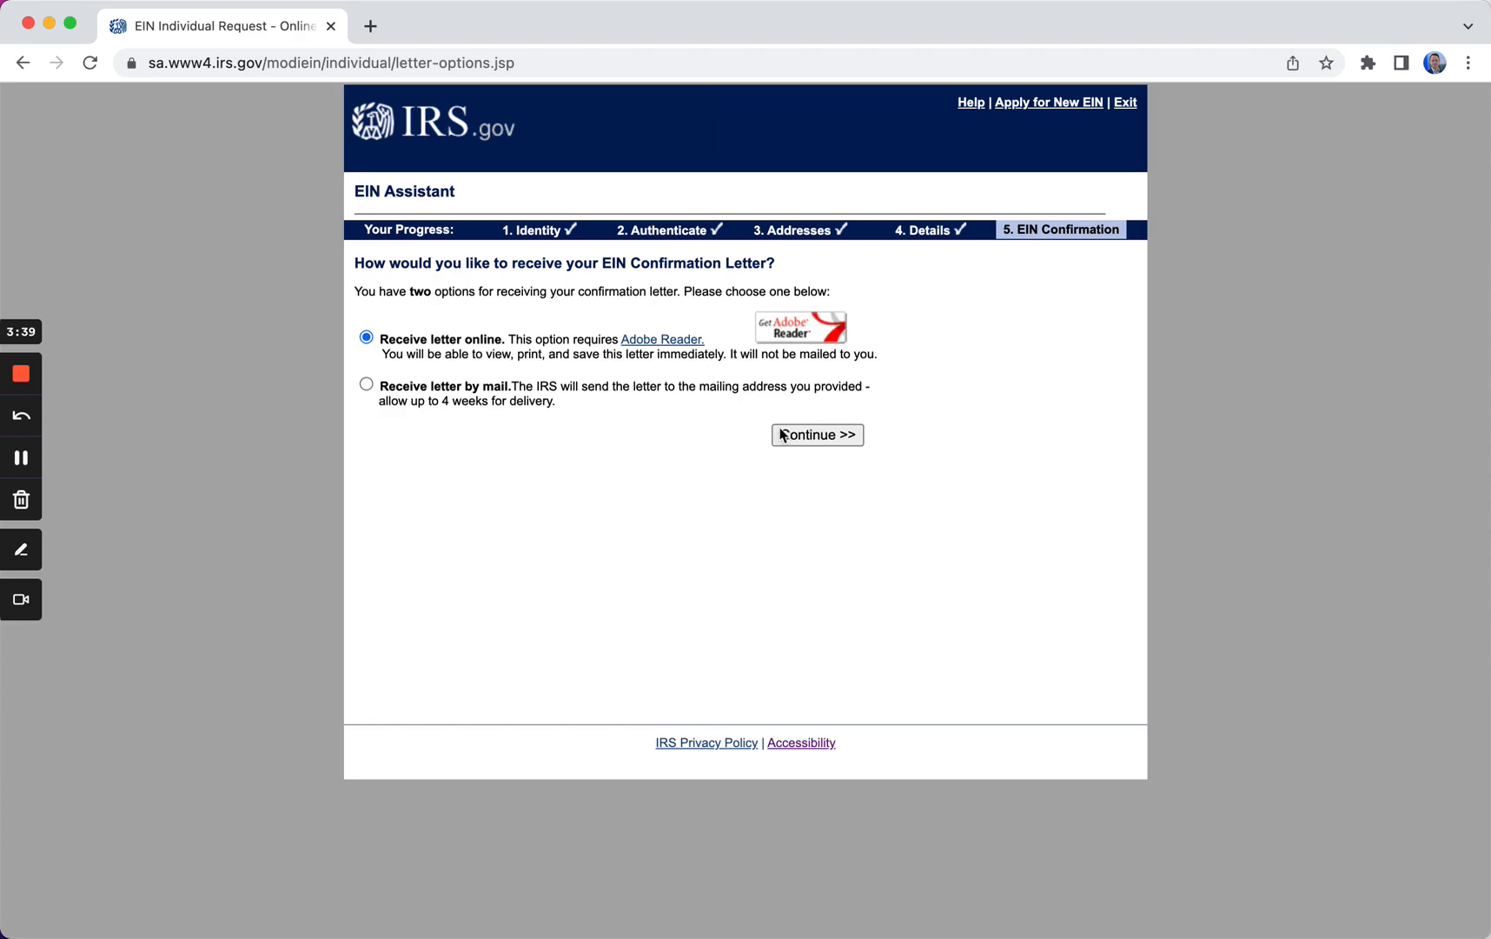
{"action": "left_click", "coordinate": [809, 437]}
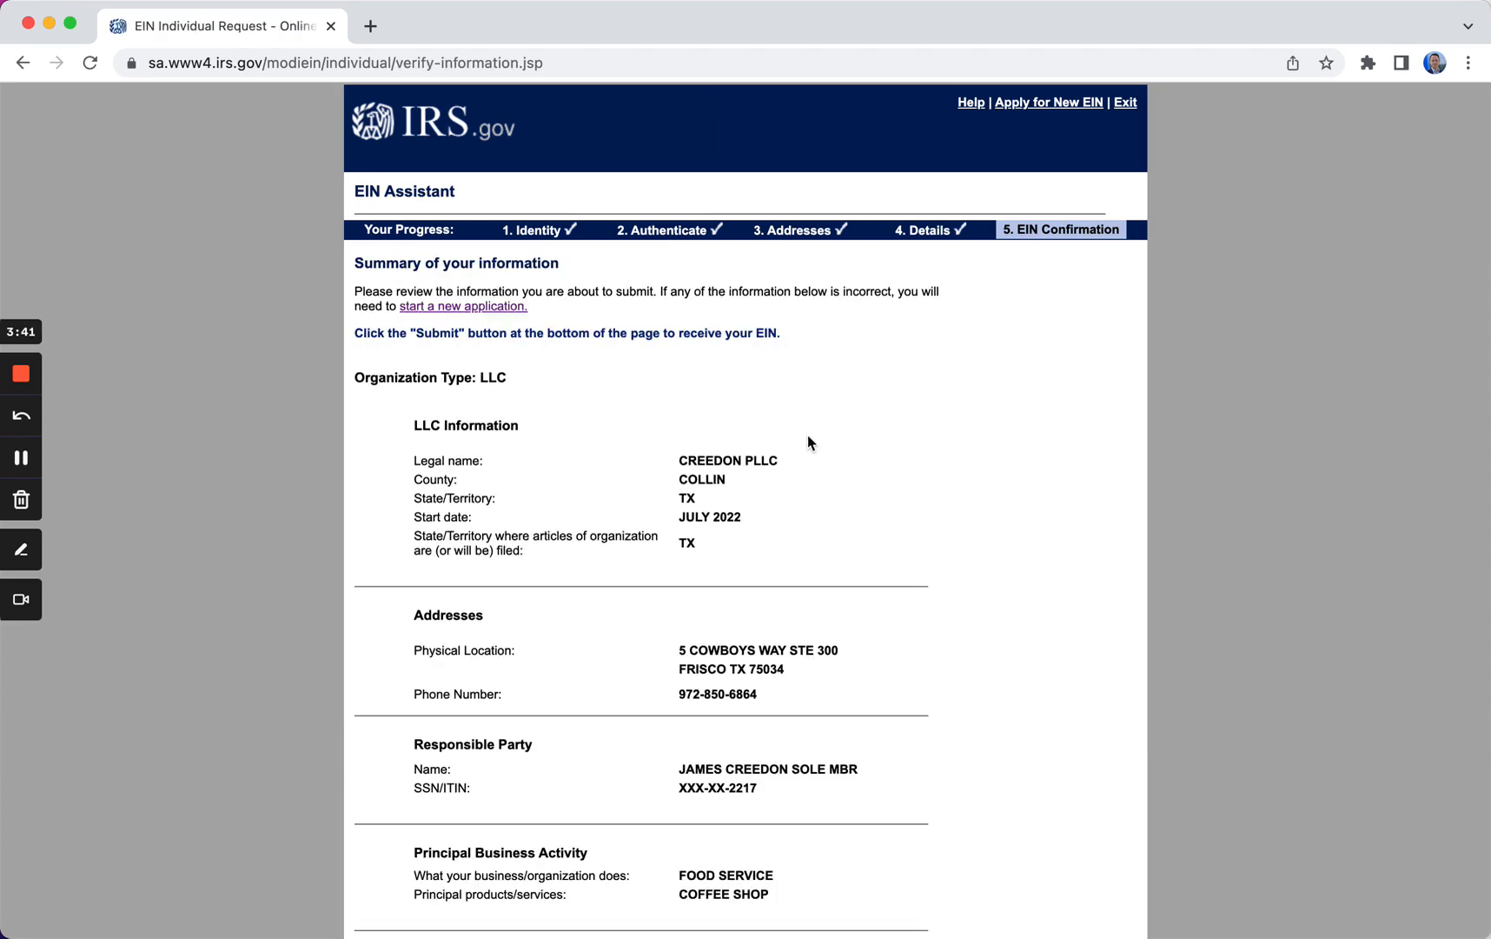
Review the application summary, checking the LLC information, addresses, responsible party, business activity and additional LLC answers
{"action": "scroll", "coordinate": [899, 524], "scroll_direction": "down", "scroll_amount": 5}
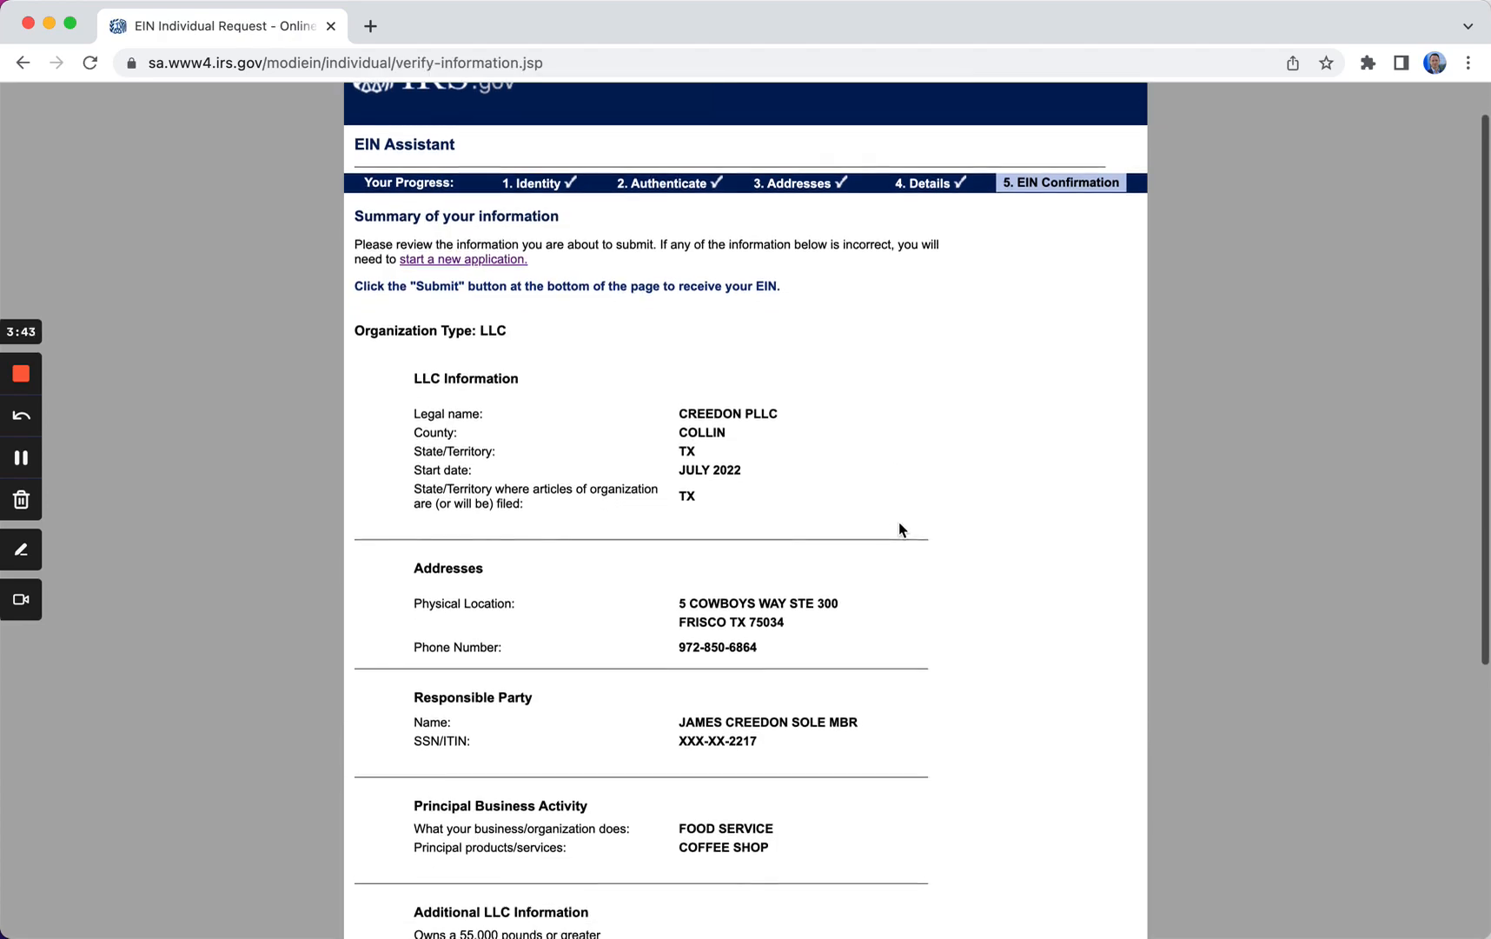
{"action": "scroll", "coordinate": [898, 529], "scroll_direction": "down", "scroll_amount": 2}
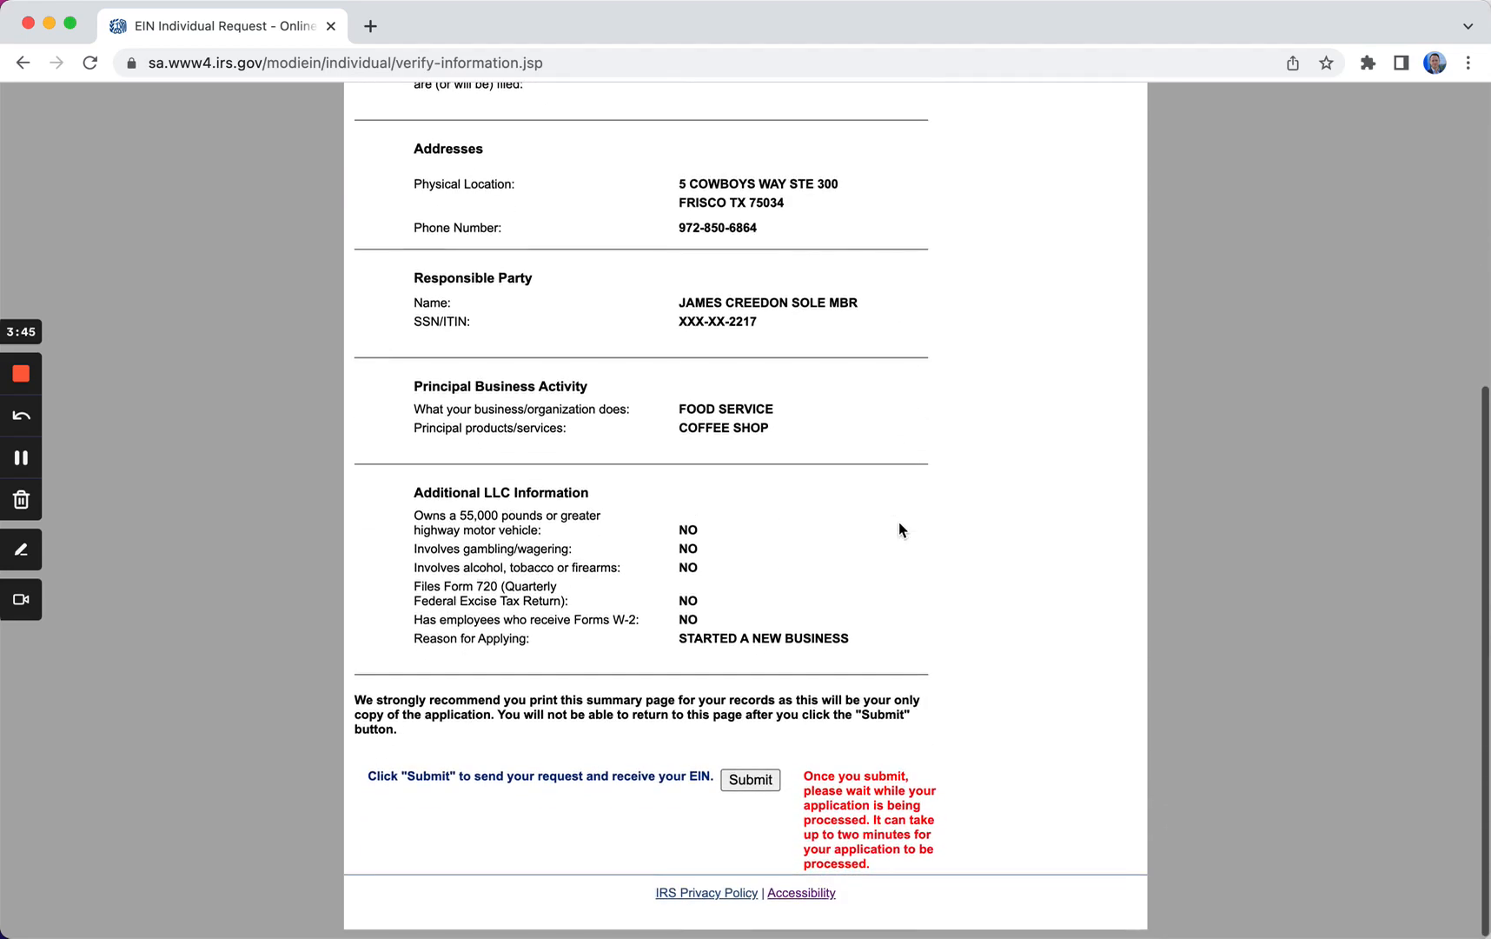
{"action": "scroll", "coordinate": [960, 542], "scroll_direction": "up", "scroll_amount": 3}
{"action": "scroll", "coordinate": [959, 542], "scroll_direction": "up", "scroll_amount": 2}
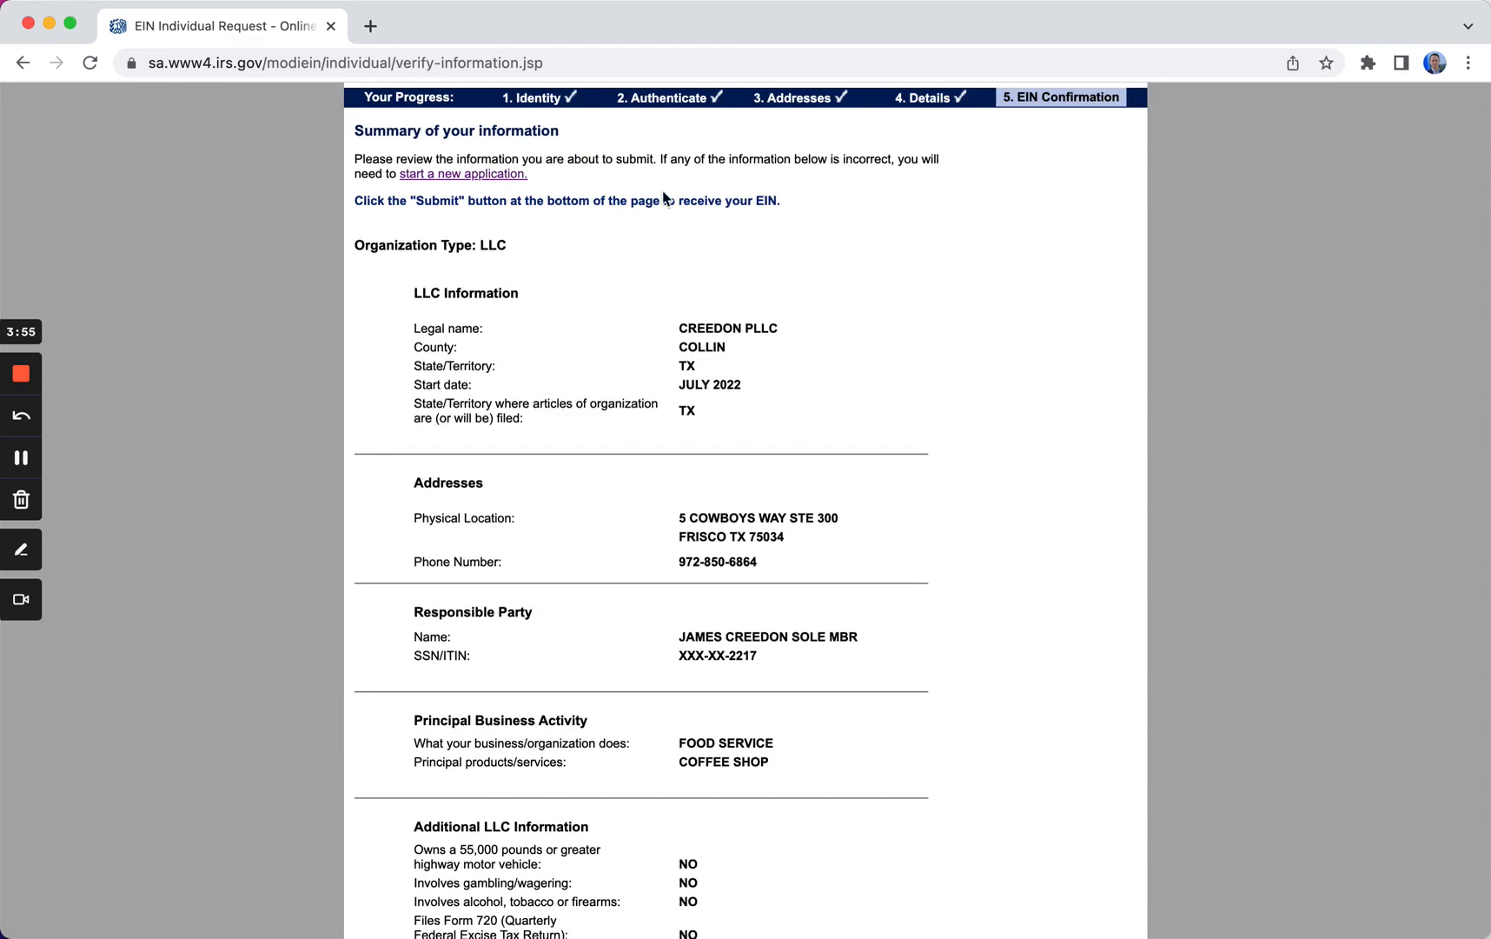
{"action": "scroll", "coordinate": [879, 346], "scroll_direction": "down", "scroll_amount": 5}
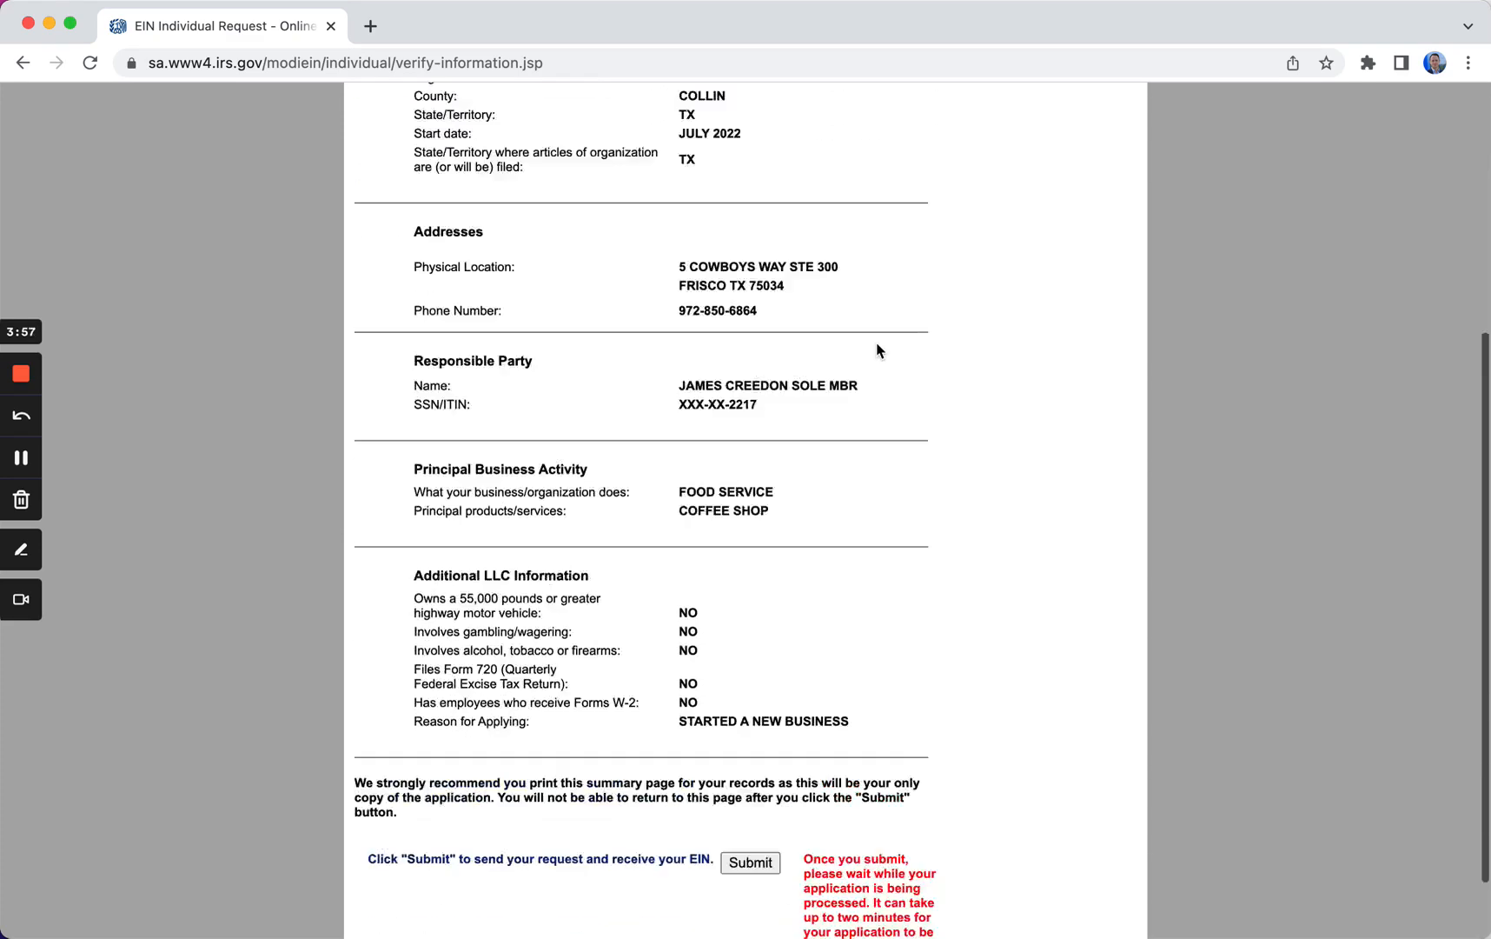